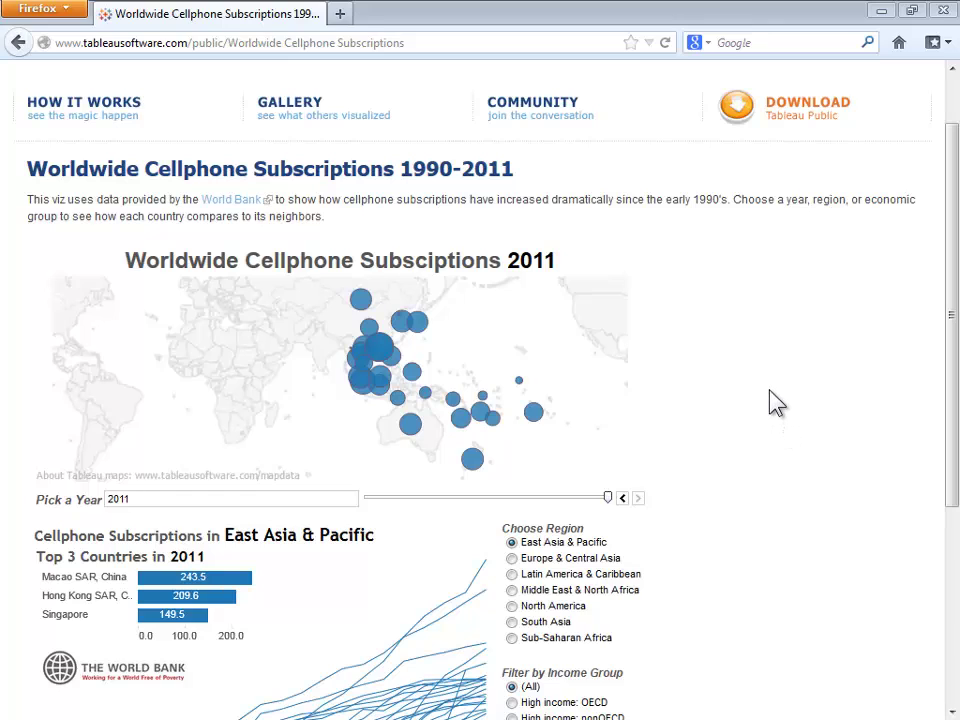
Filter the dashboard to Sub-Saharan Africa's upper middle income countries, briefly highlighting Seychelles.
scroll(777, 403, down, 2)
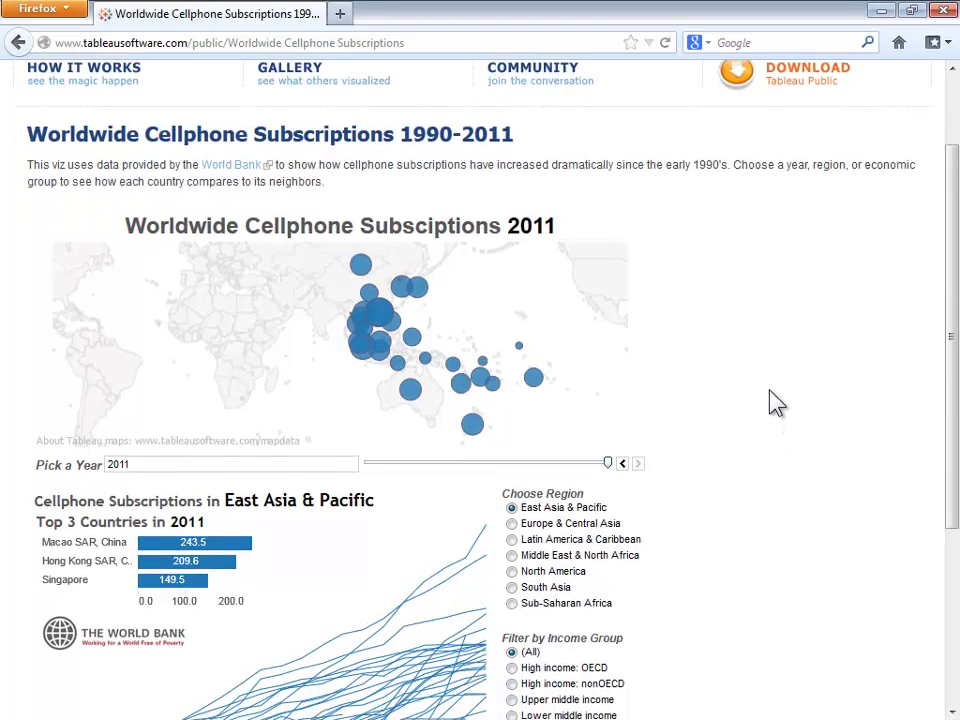
scroll(777, 403, down, 1)
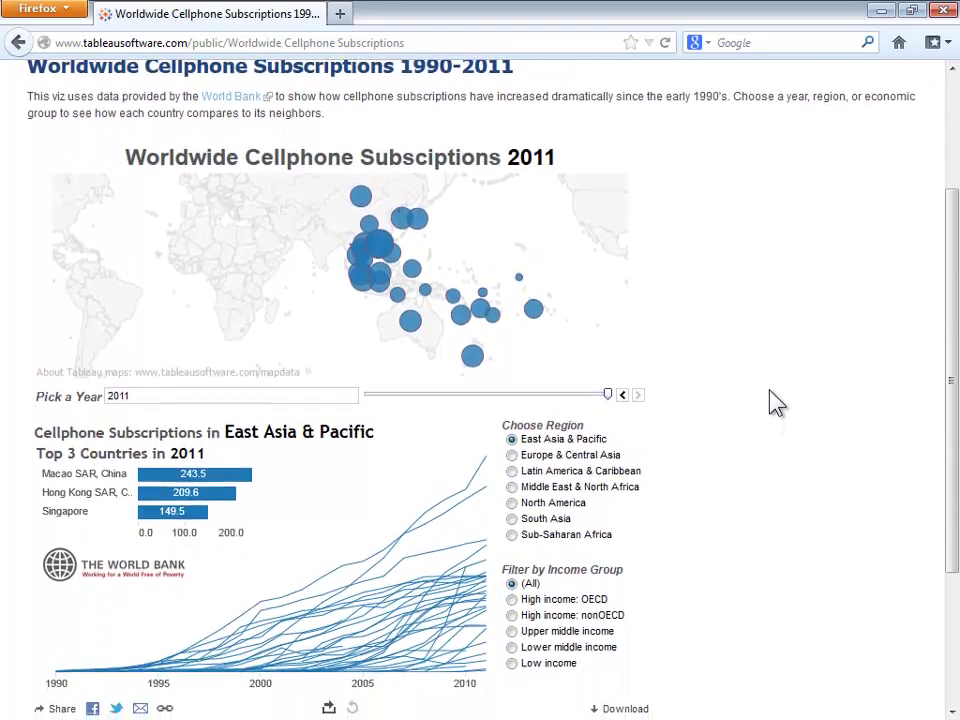
scroll(777, 403, down, 1)
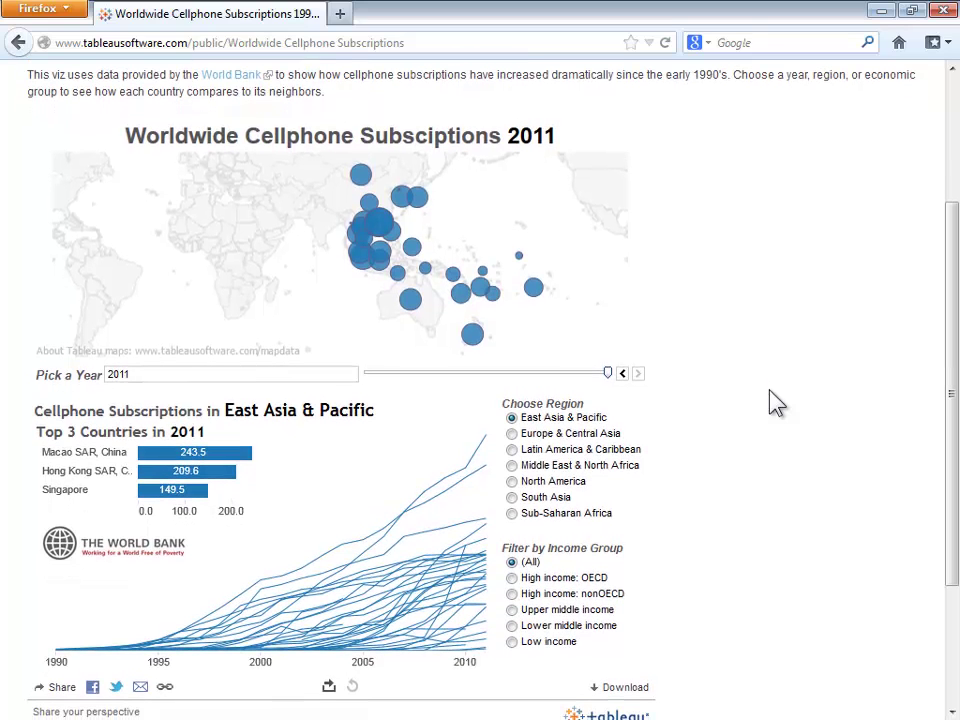
click(512, 514)
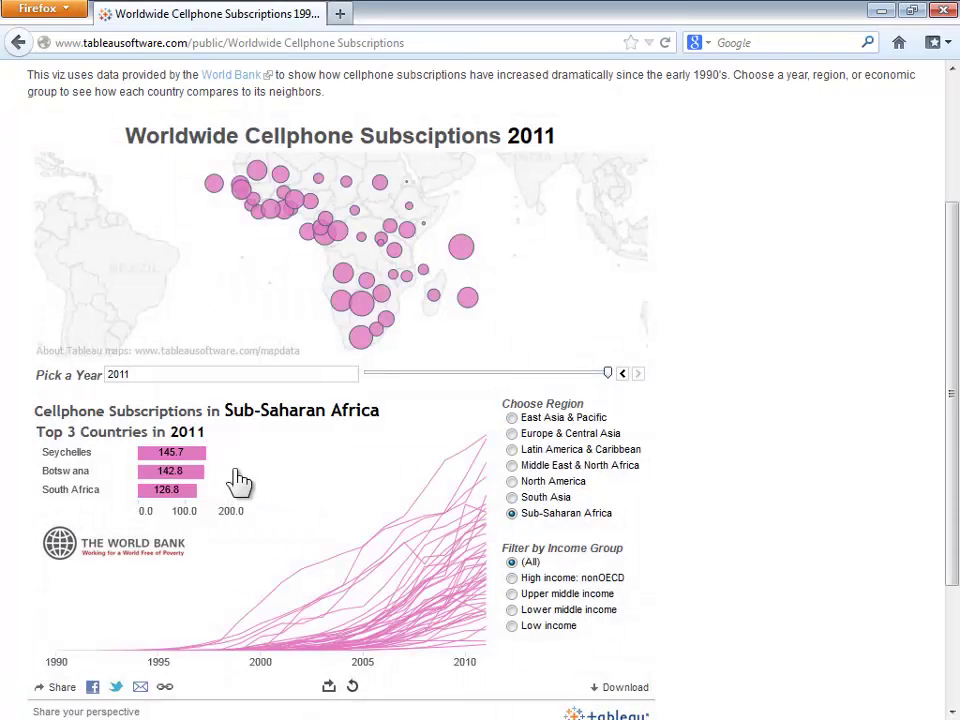
click(188, 456)
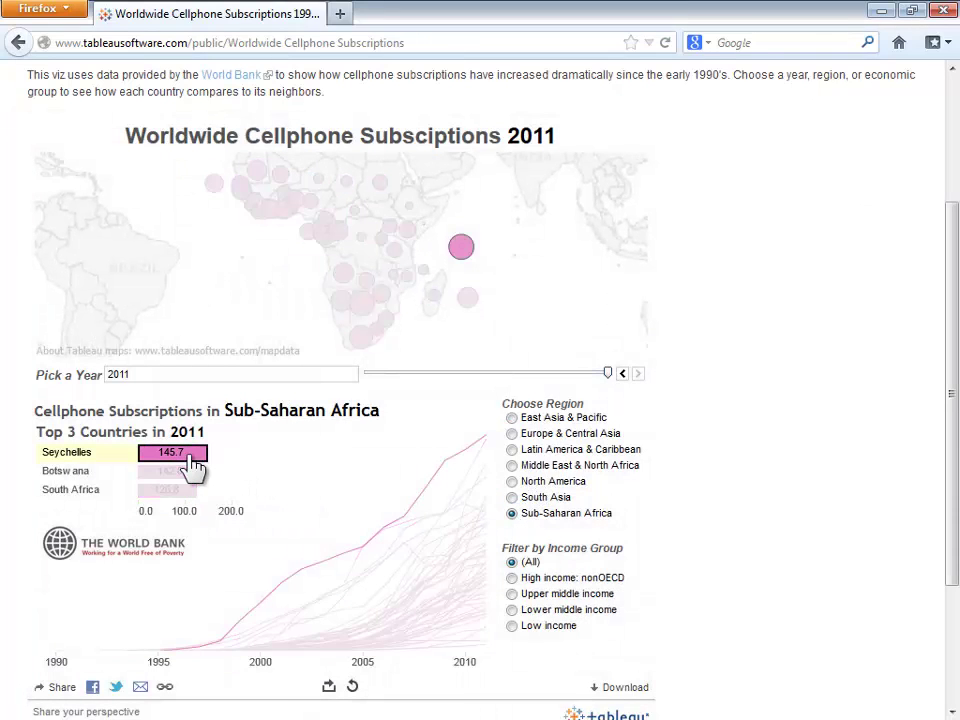
click(511, 594)
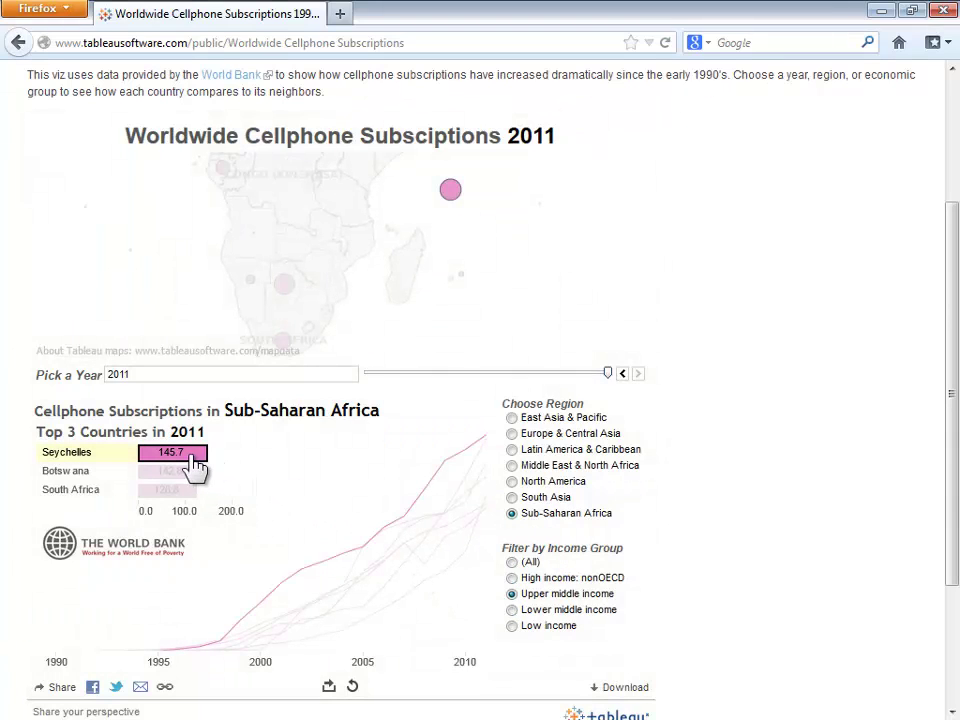
click(188, 455)
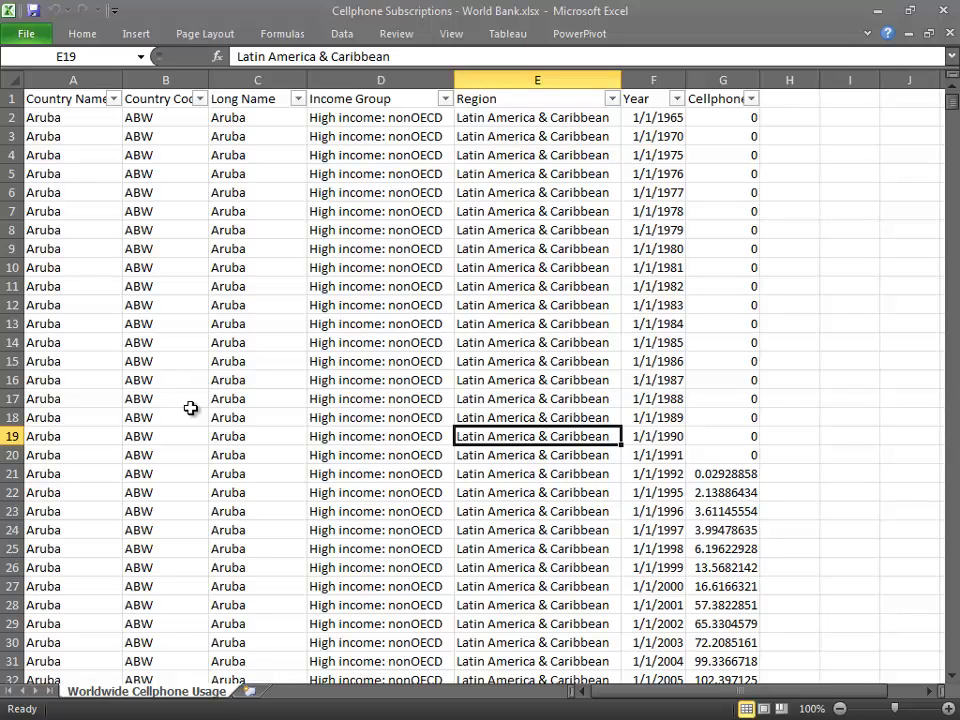
Inspect the A1:G1 headers and an Income Group cell in Excel, then minimize Excel.
click(66, 102)
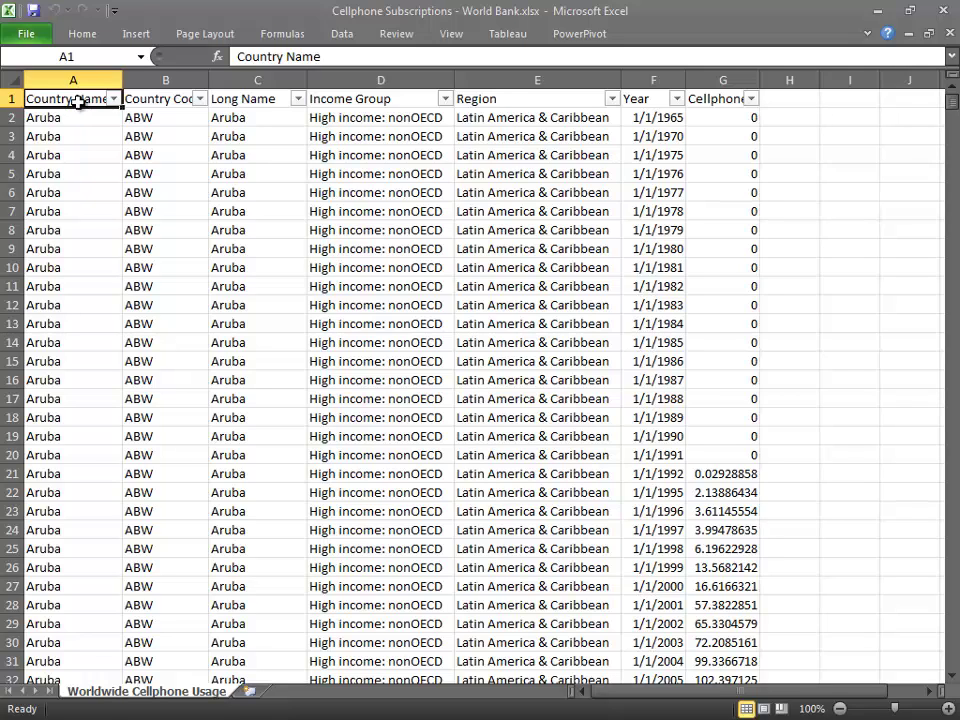
drag(78, 101, 720, 96)
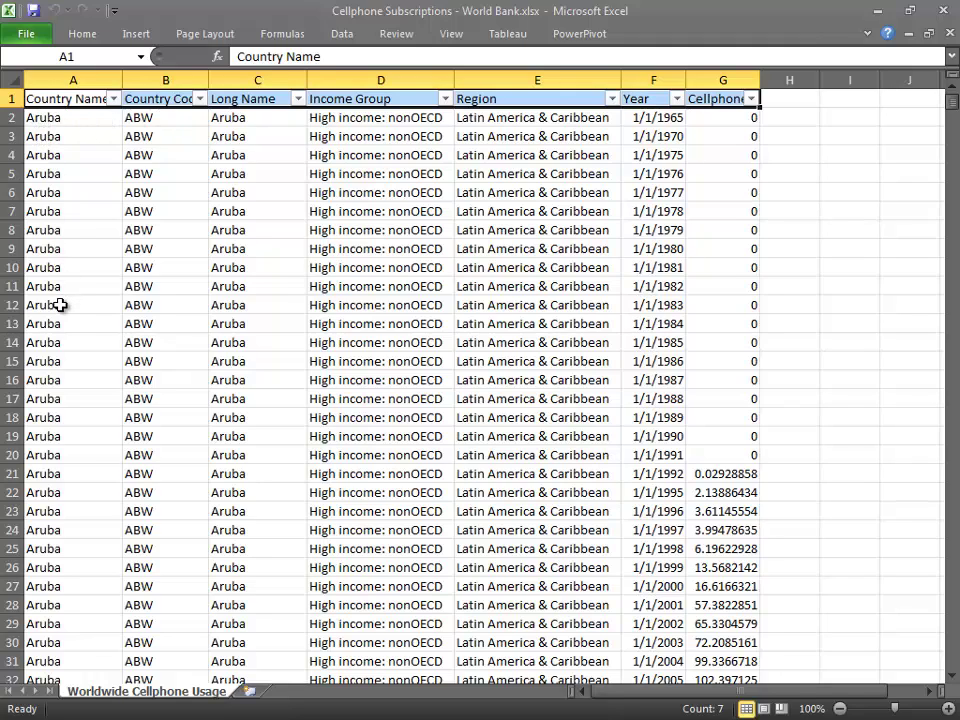
click(332, 286)
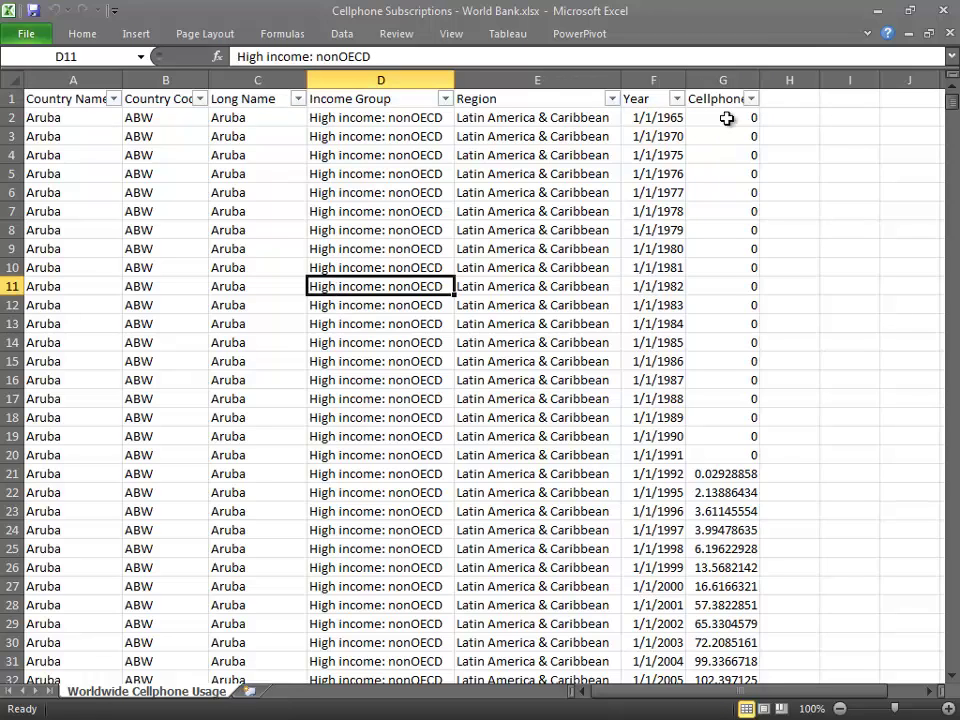
click(878, 13)
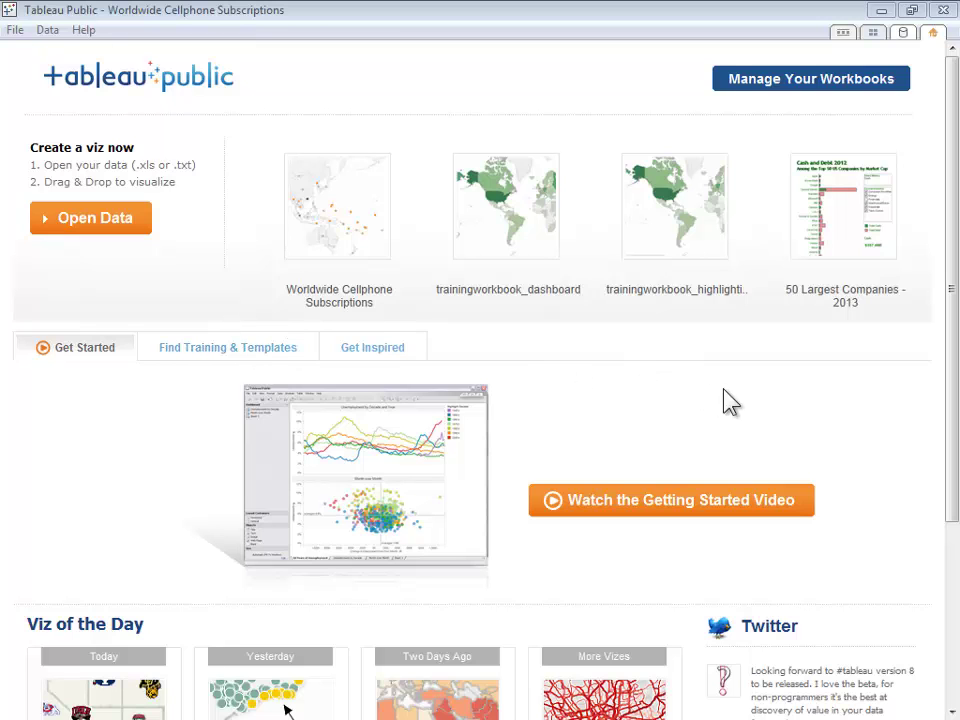
scroll(795, 410, down, 2)
scroll(792, 405, down, 1)
scroll(790, 400, down, 1)
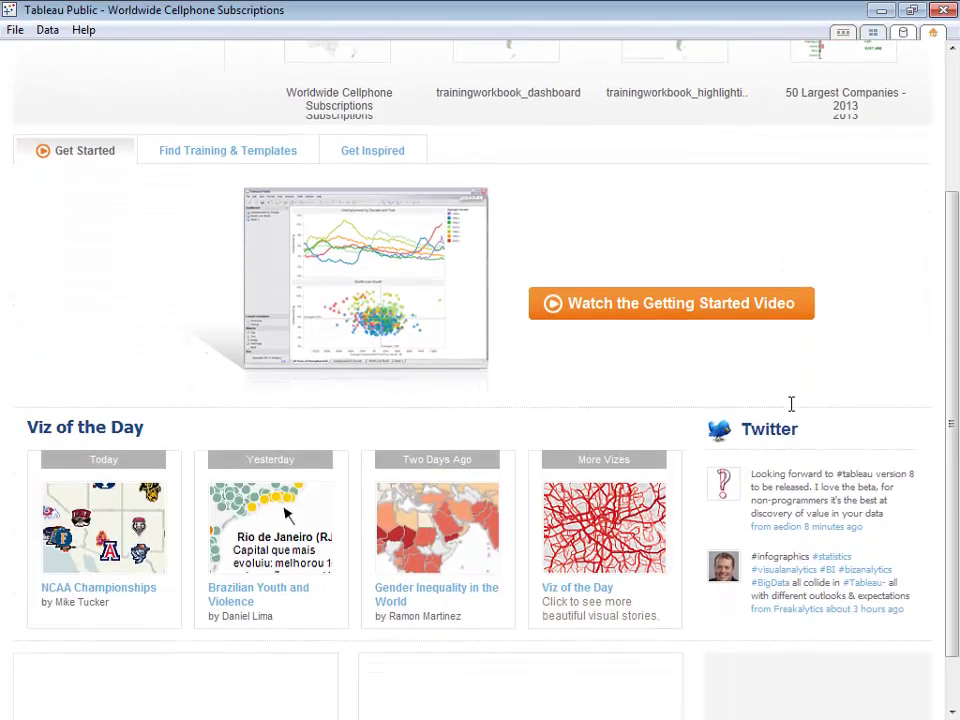
scroll(790, 400, down, 1)
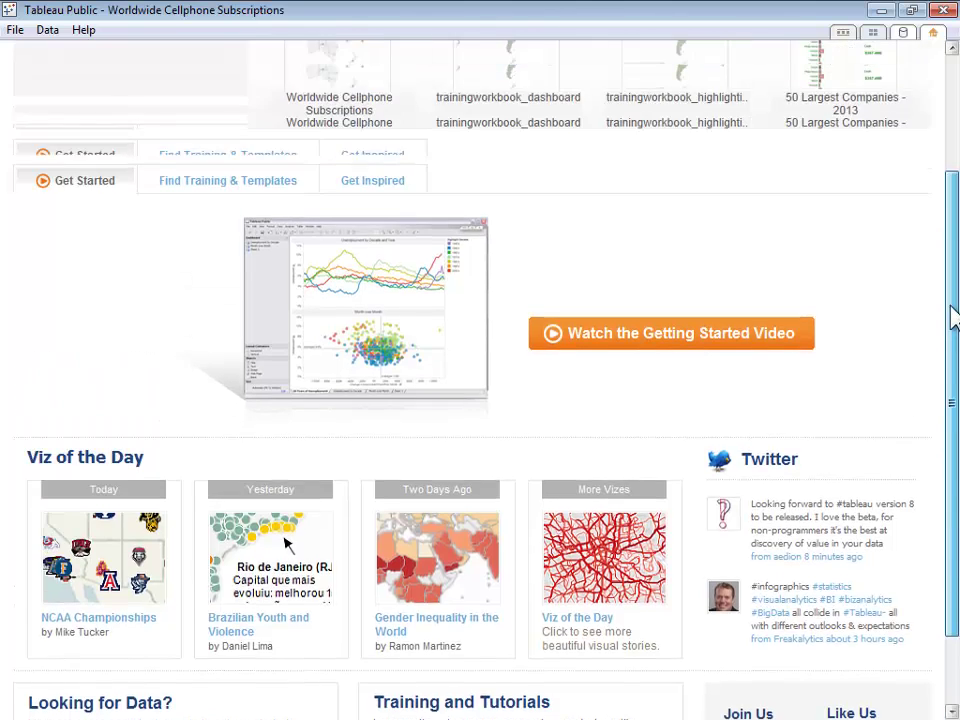
drag(955, 393, 955, 205)
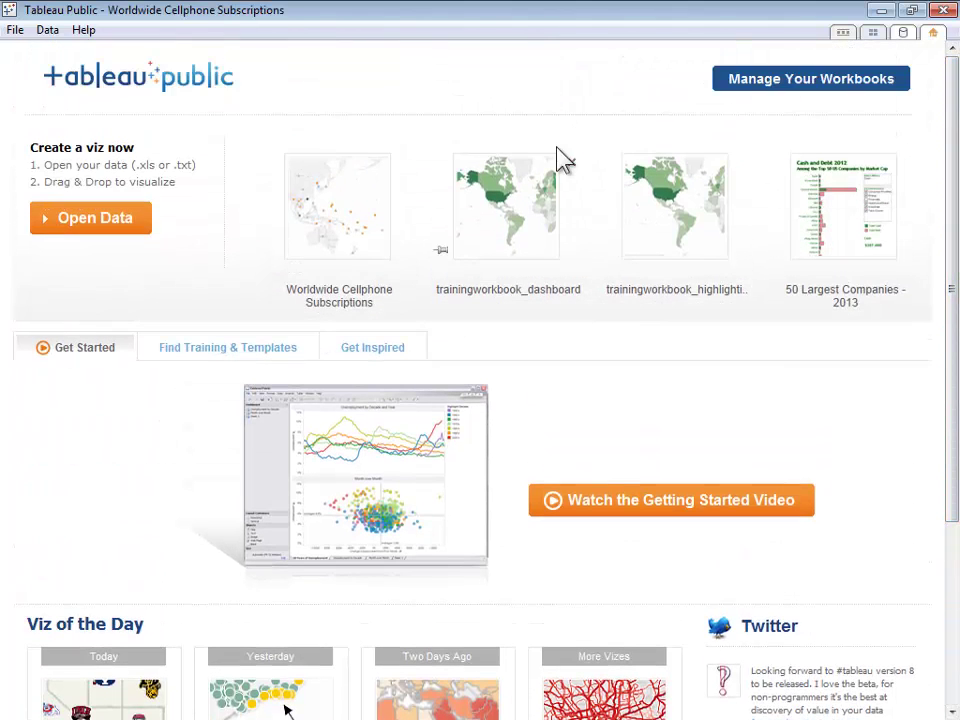
Connect to the Worldwide Cellphone Usage sheet of the Cellphone Subscriptions World Bank Excel workbook.
click(107, 222)
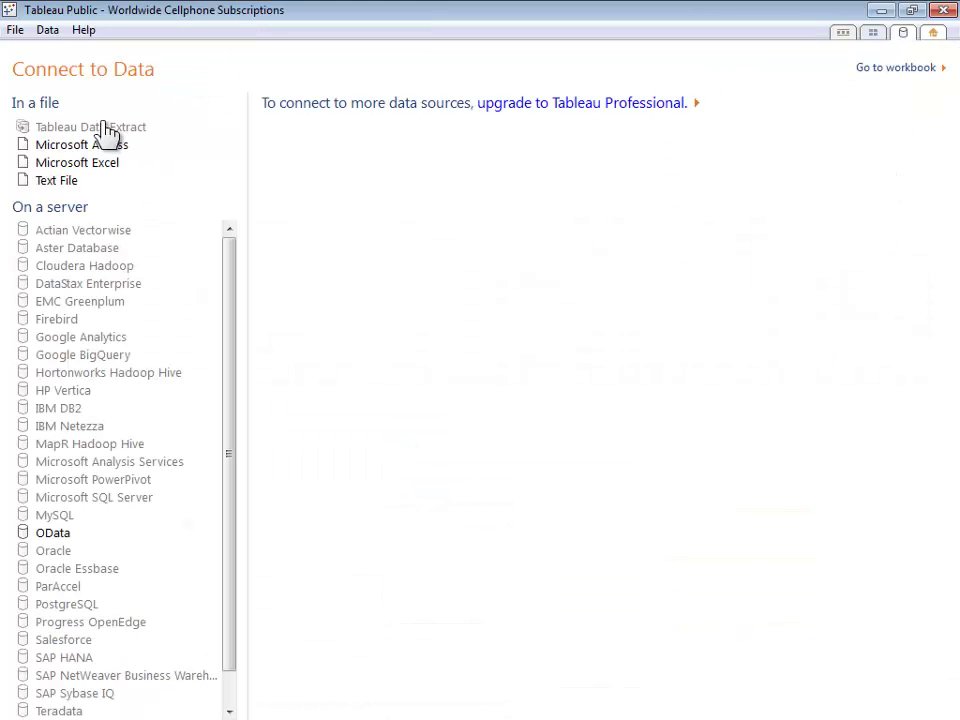
click(78, 166)
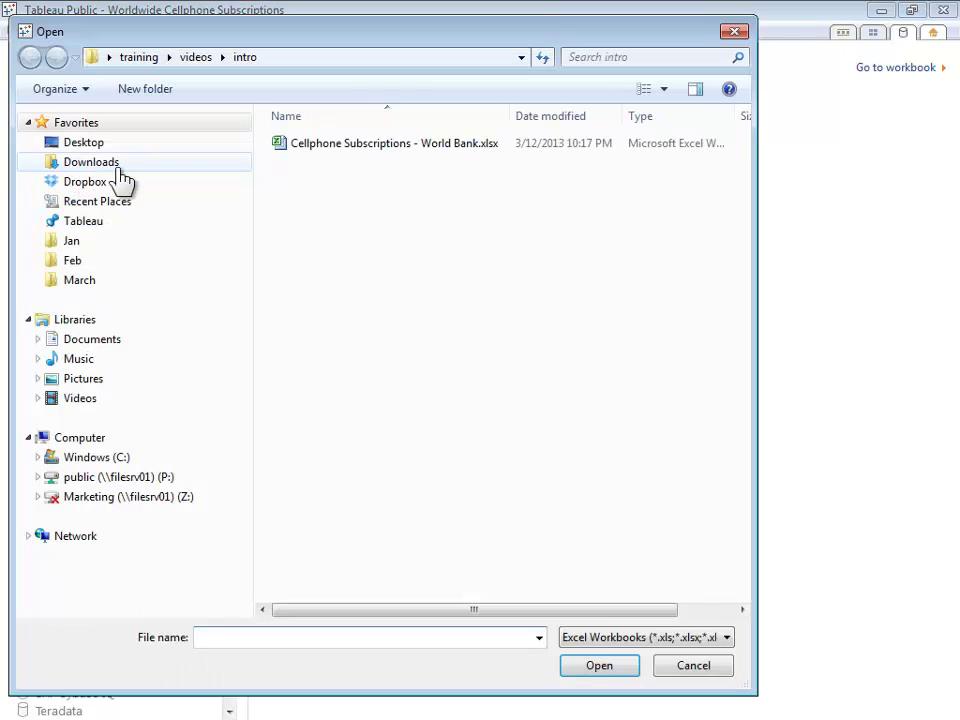
click(336, 158)
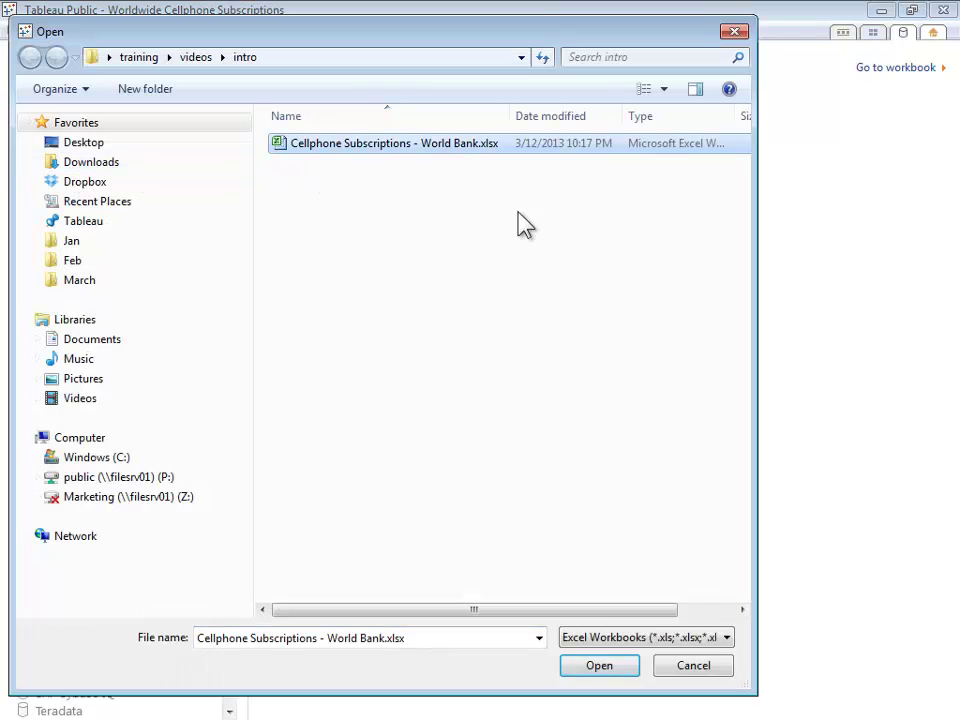
click(613, 670)
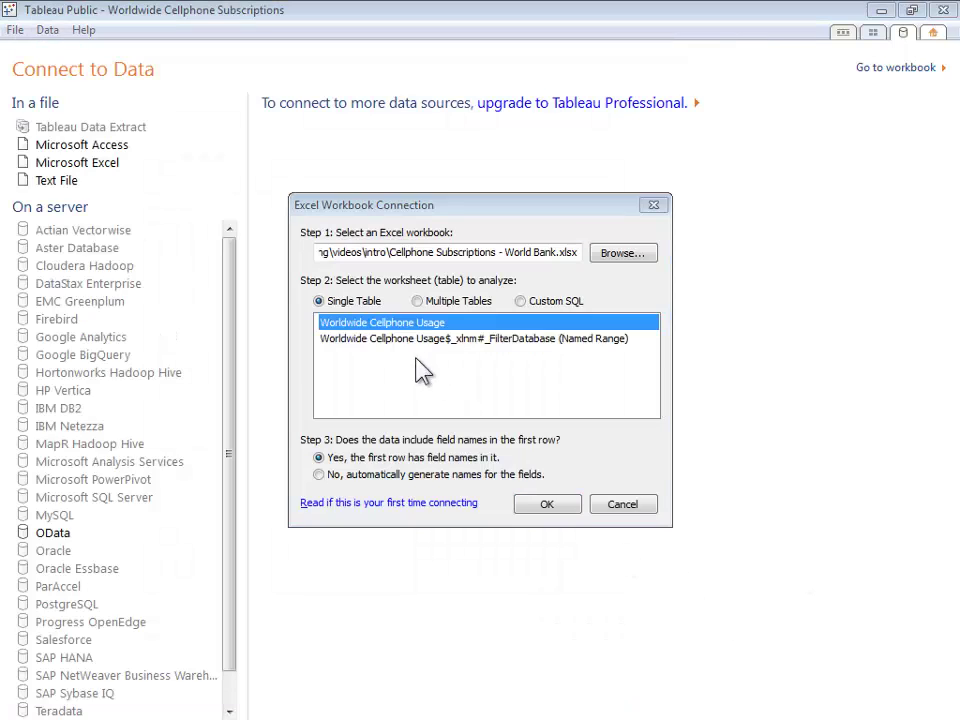
click(541, 503)
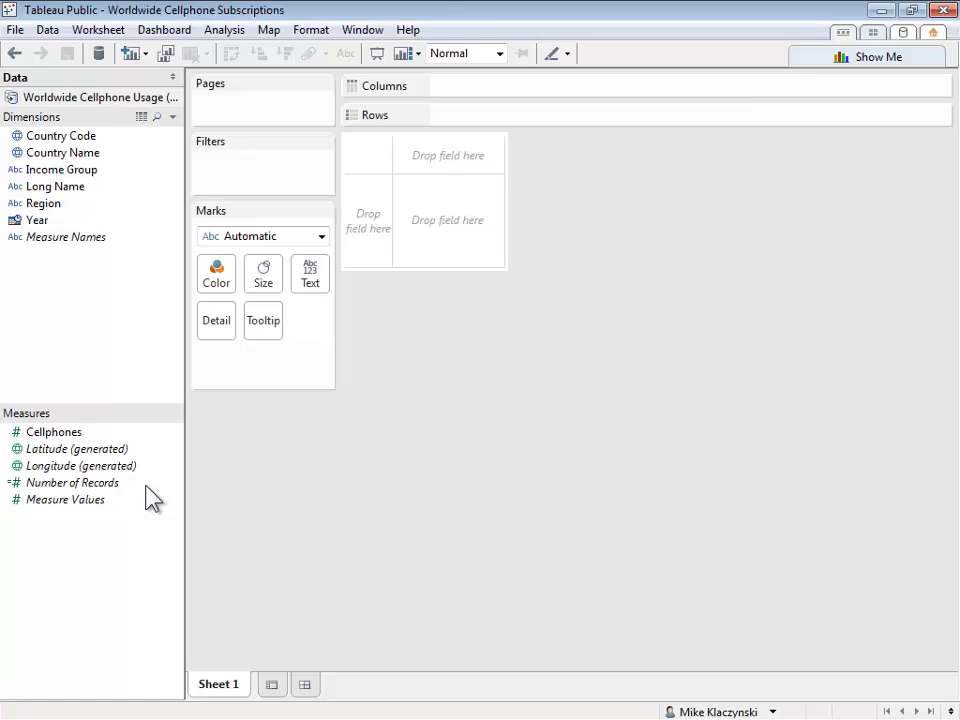
Show Me chart suggestions for Country Name, briefly adding Cellphones to the selection.
click(855, 58)
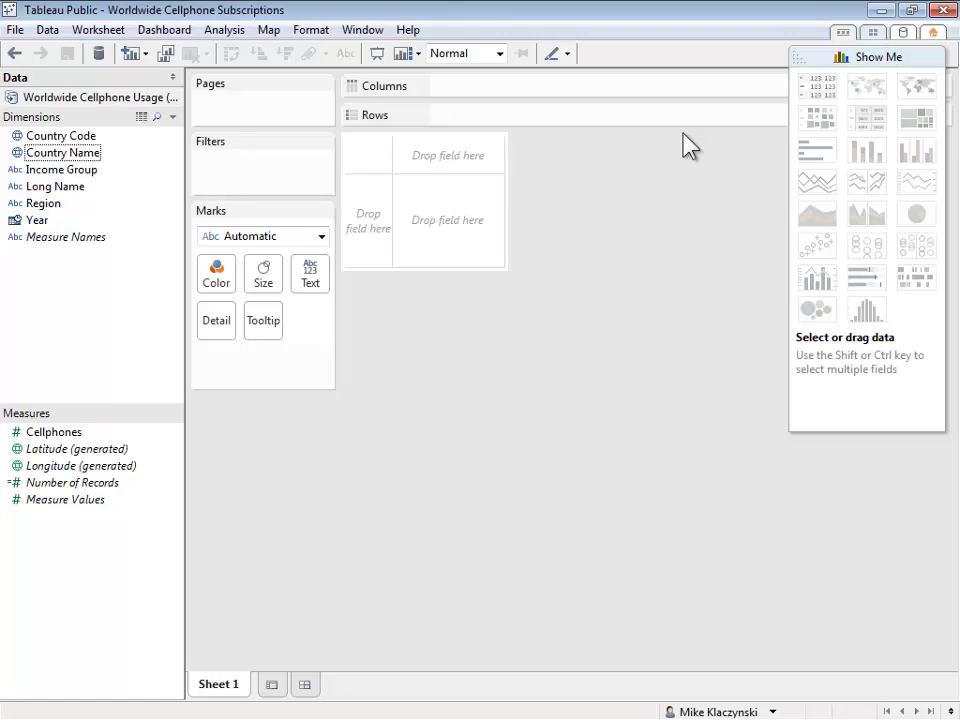
click(63, 153)
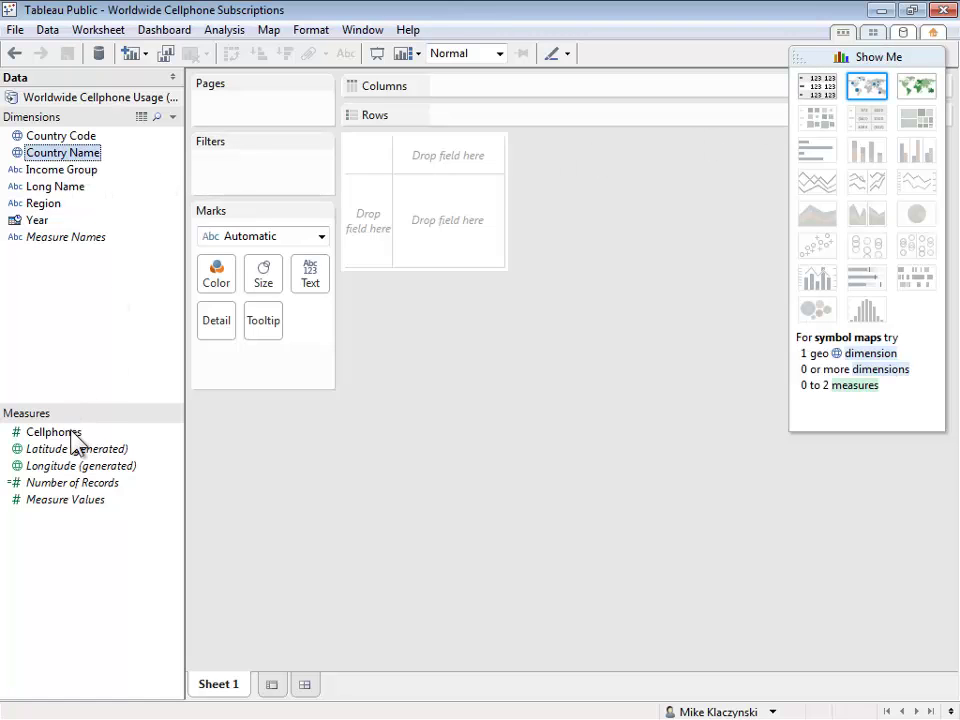
ctrl+click(72, 433)
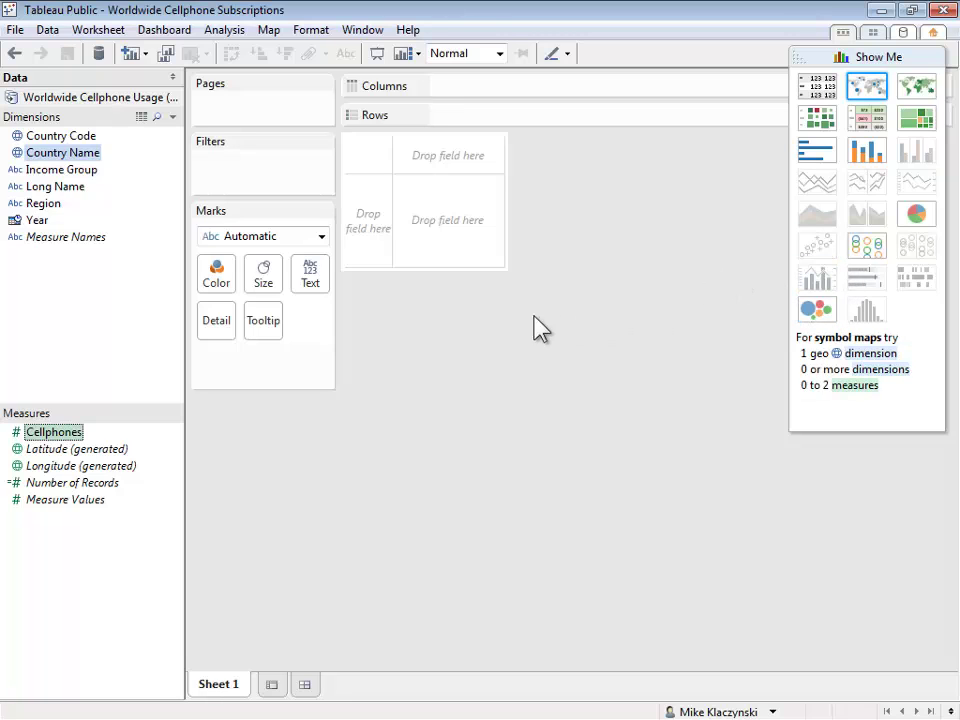
click(70, 155)
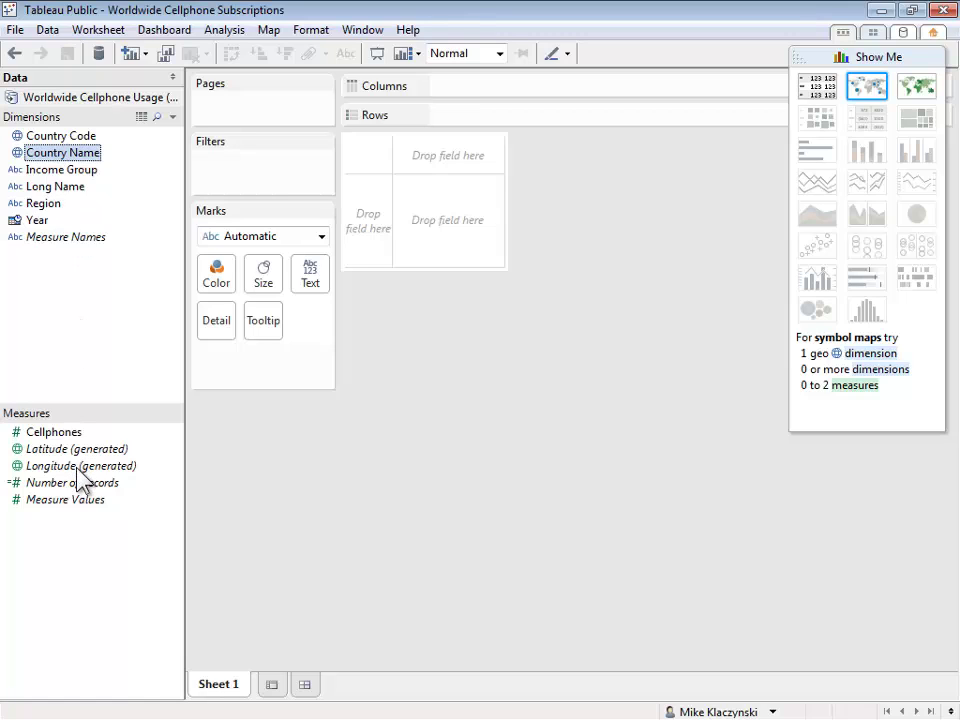
Build a map of countries coloured by SUM(Cellphones).
click(861, 105)
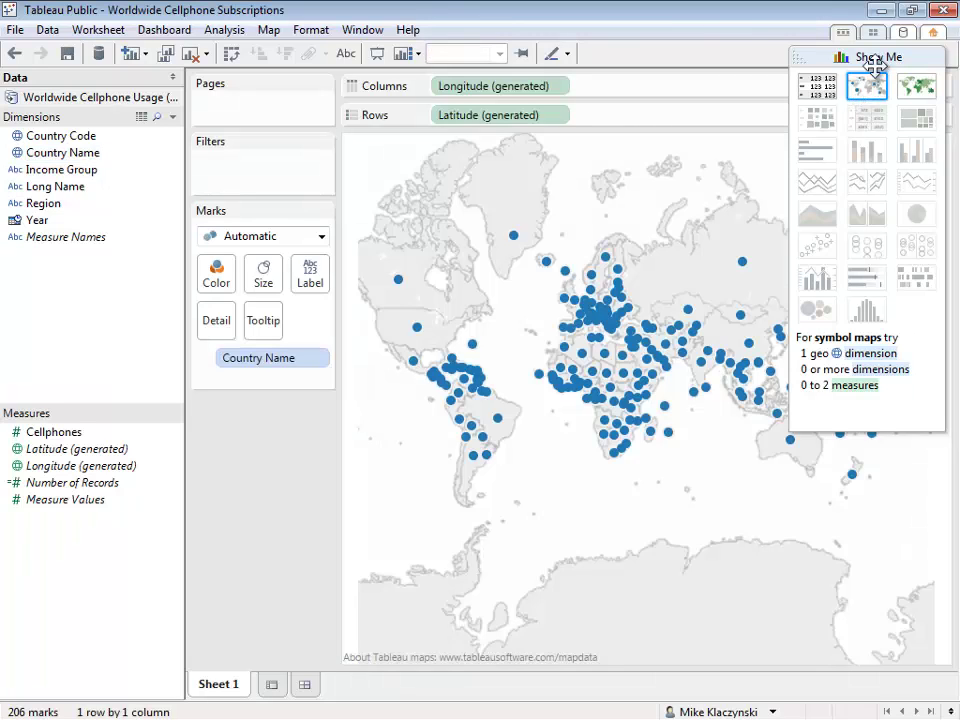
click(880, 62)
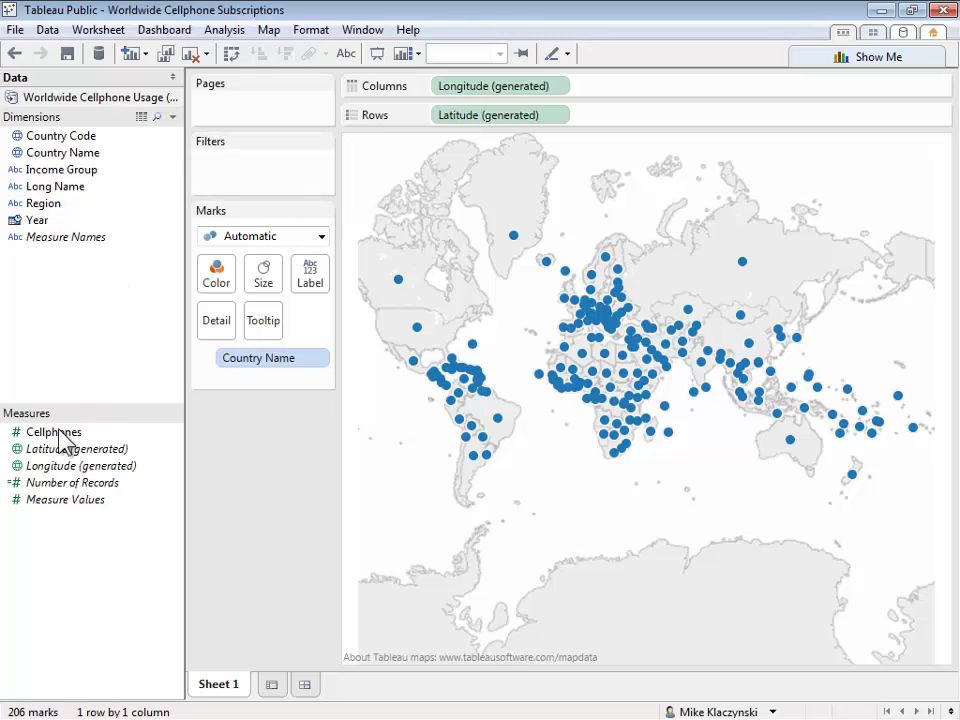
drag(55, 432, 226, 289)
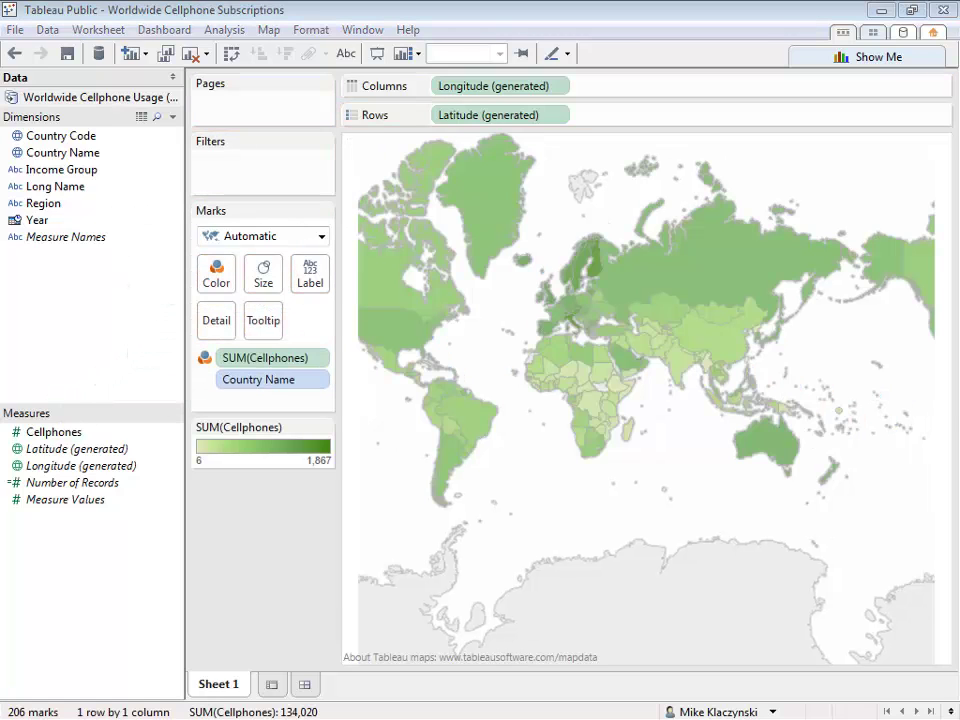
mouse_move(400, 245)
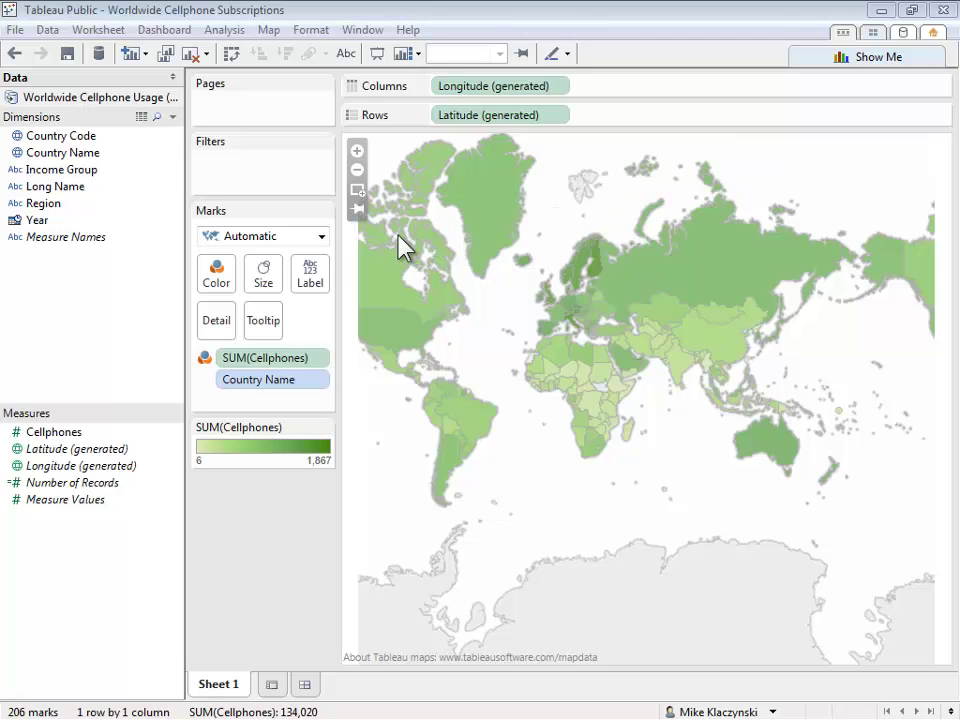
Change the marks to circles, trying a new colour palette but undoing back to green.
click(321, 236)
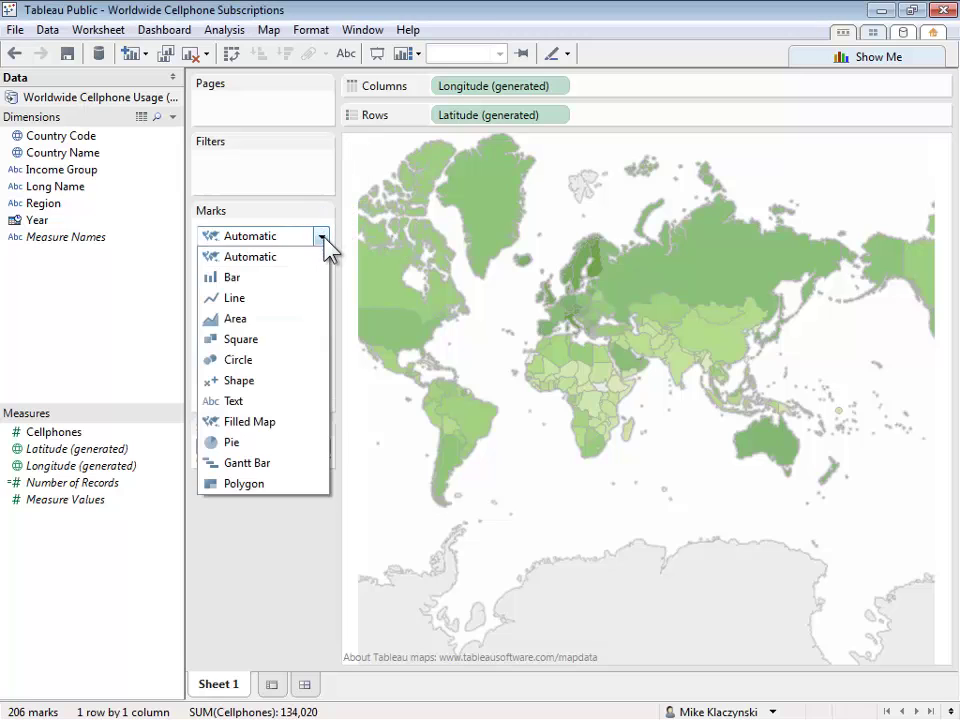
click(262, 360)
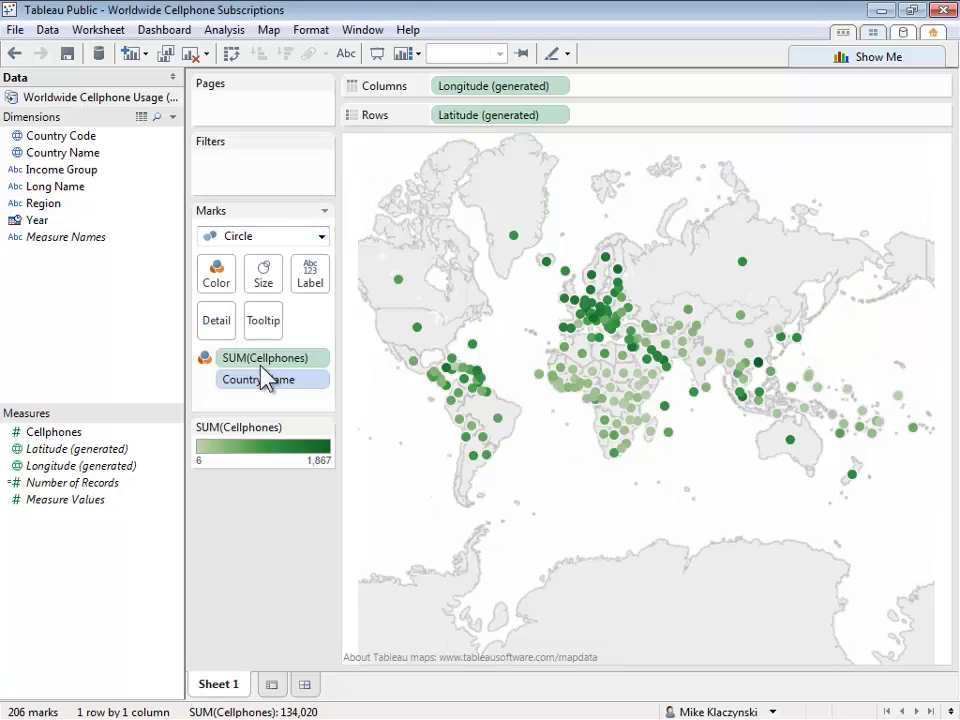
mouse_move(326, 428)
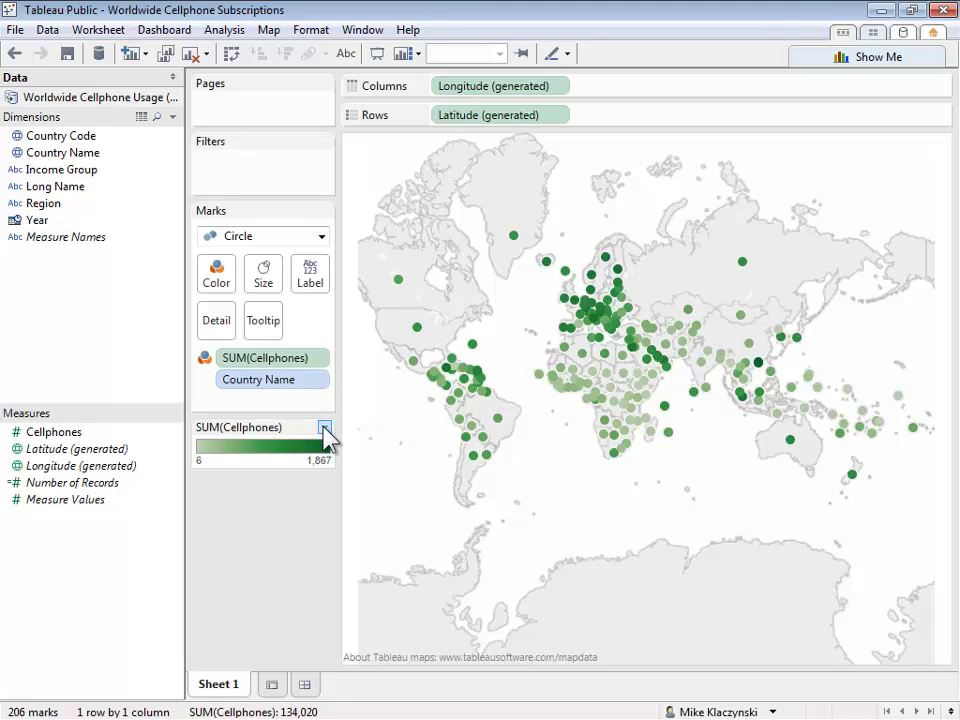
click(325, 428)
click(318, 448)
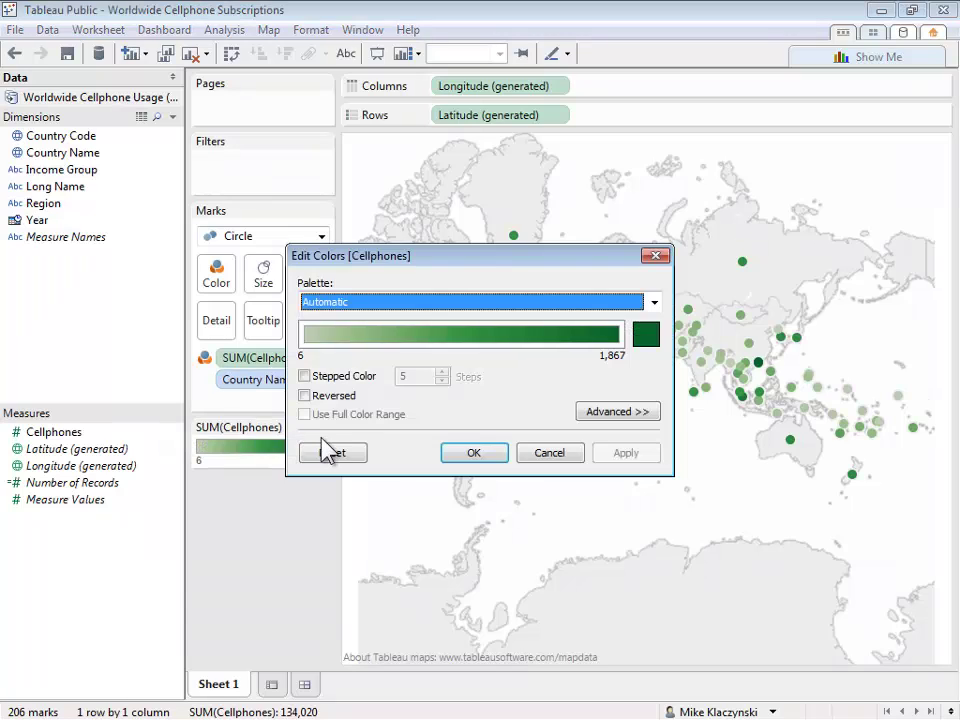
click(656, 303)
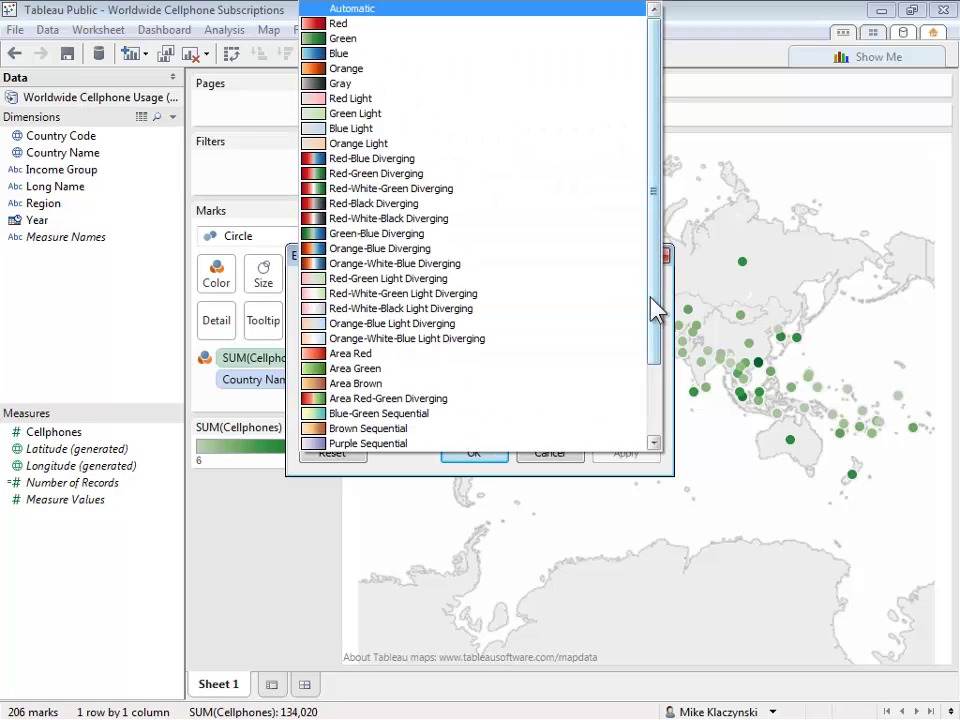
click(506, 174)
click(314, 334)
click(341, 304)
click(310, 494)
key(Return)
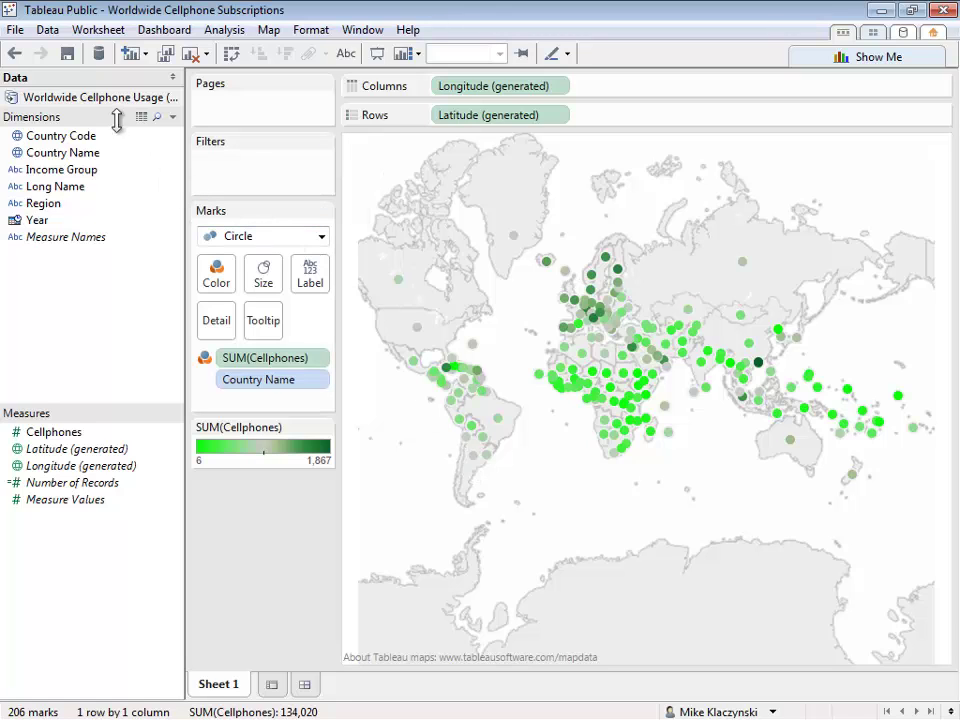
click(15, 55)
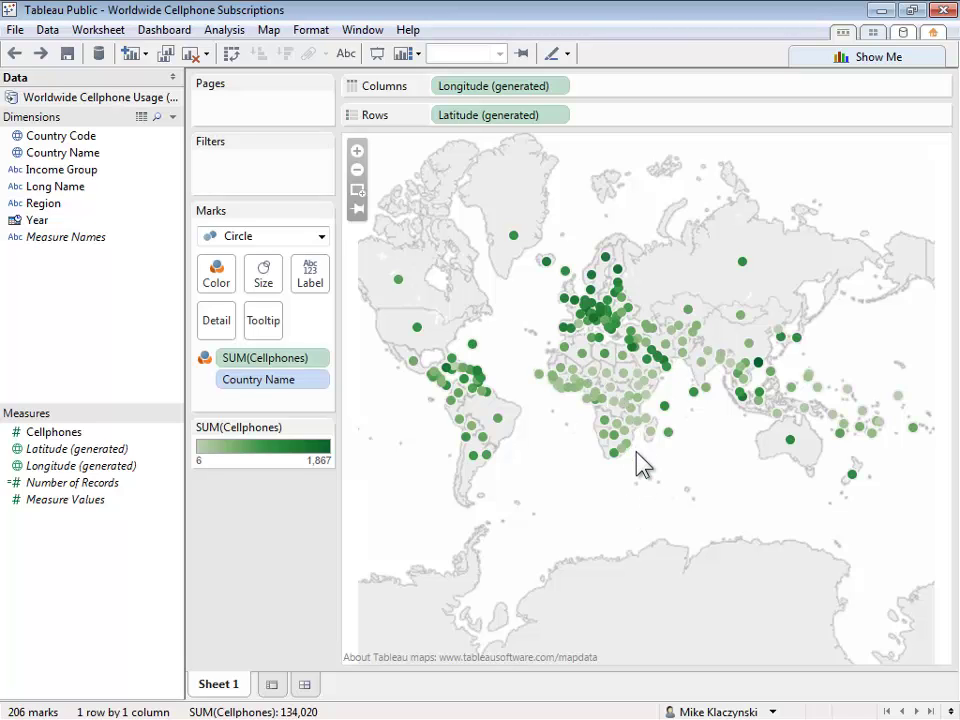
Add a Region quick filter keeping only East Asia & Pacific.
right_click(45, 203)
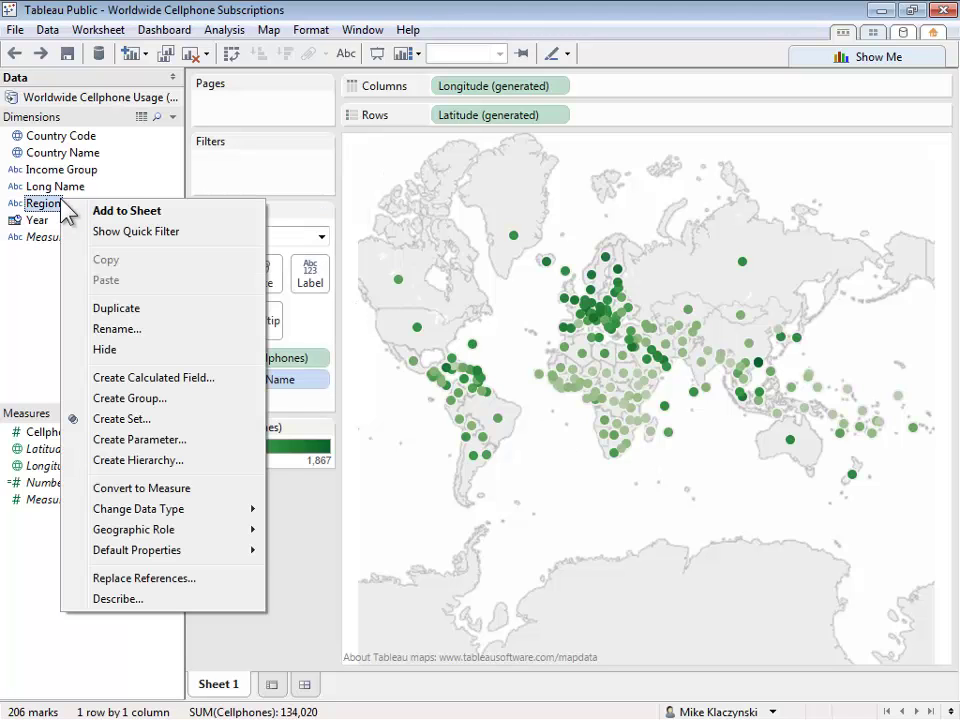
click(131, 232)
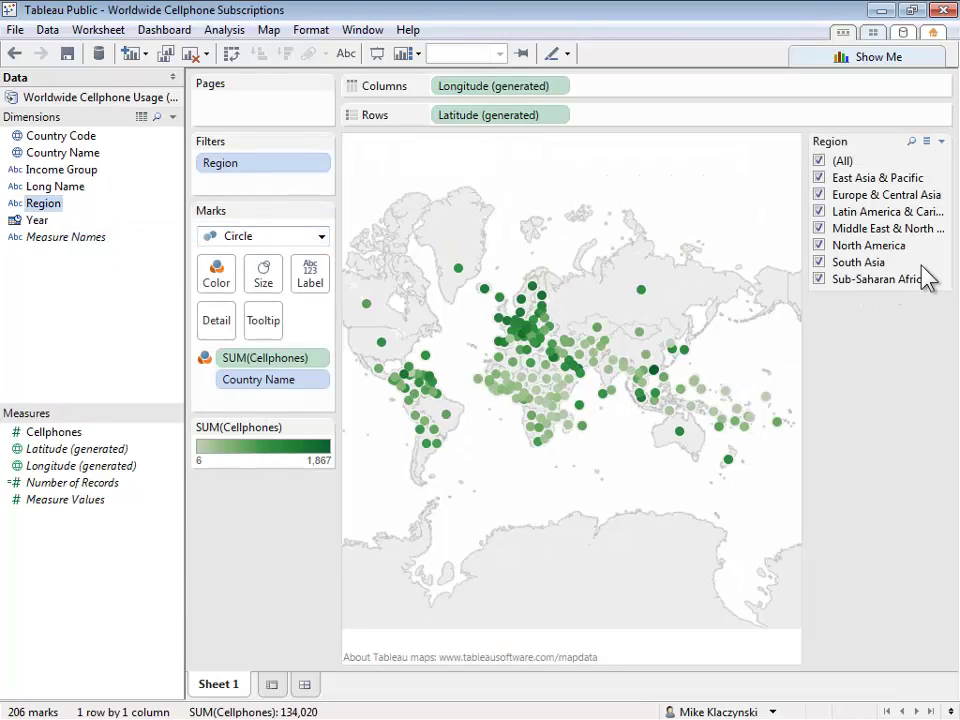
click(819, 178)
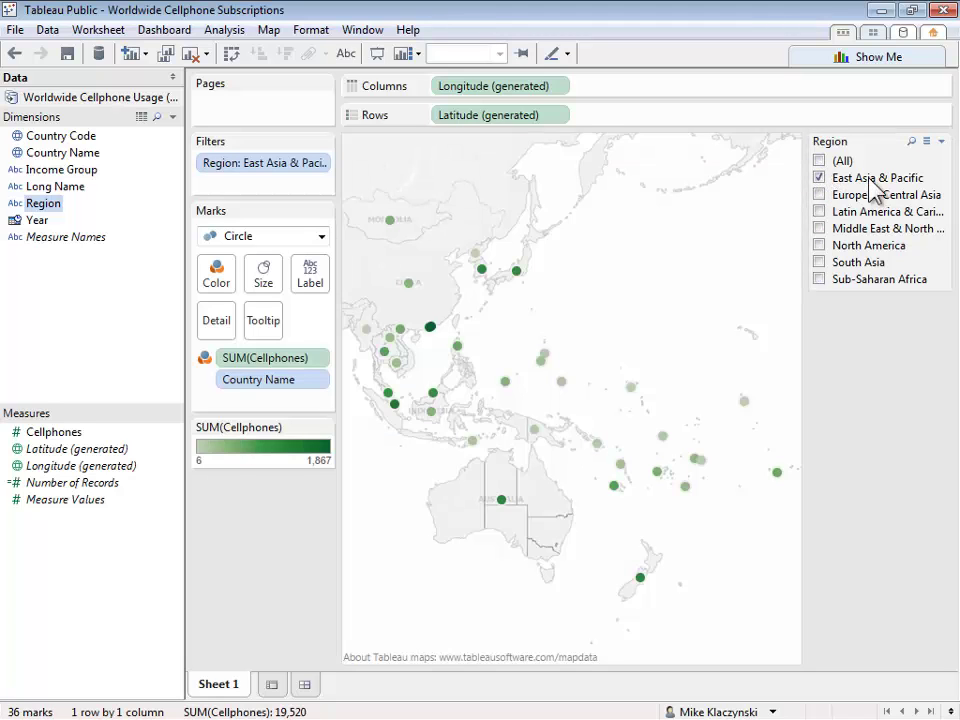
Make the Region filter a Multiple Values (Dropdown) list.
click(942, 144)
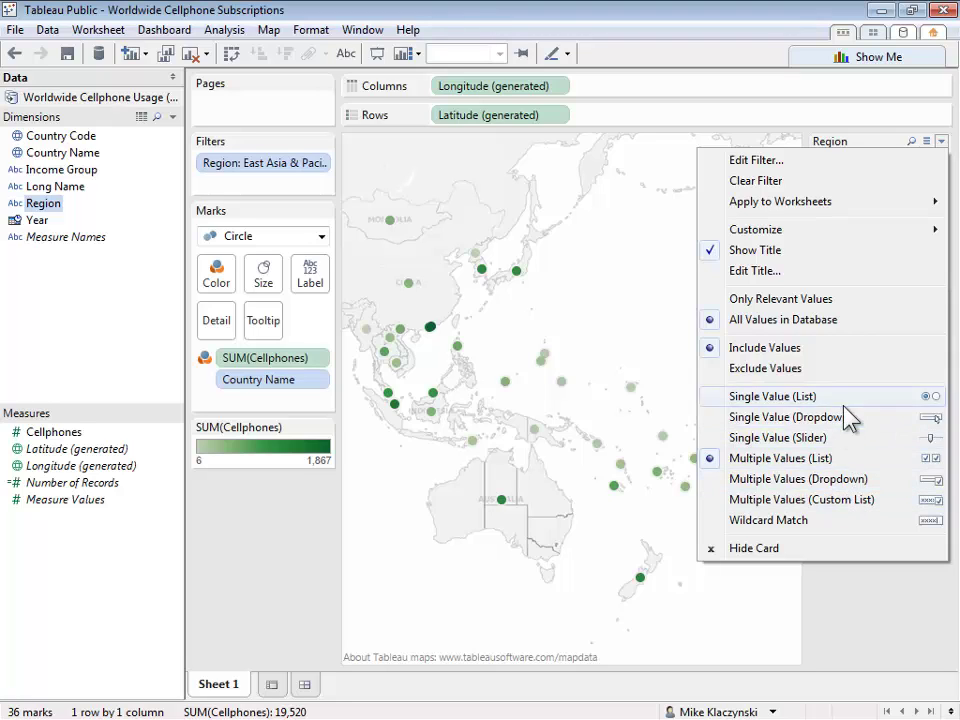
click(860, 497)
click(941, 163)
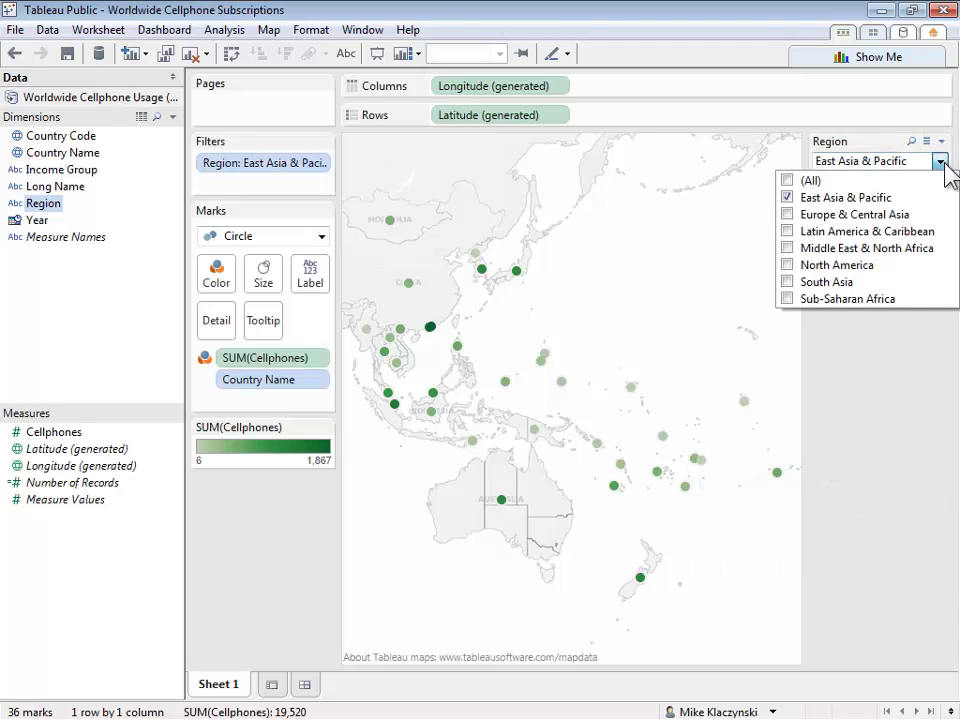
click(941, 163)
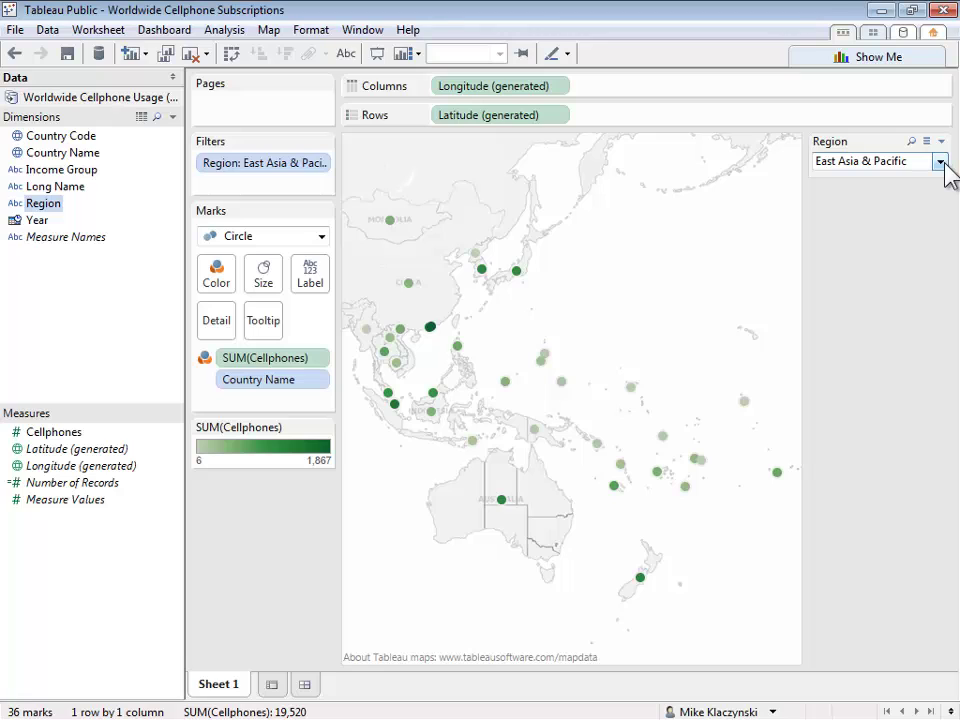
Rename Sheet 1 to MAP and create a new blank Sheet 2.
double_click(217, 684)
text(MAP)
key(Return)
click(256, 686)
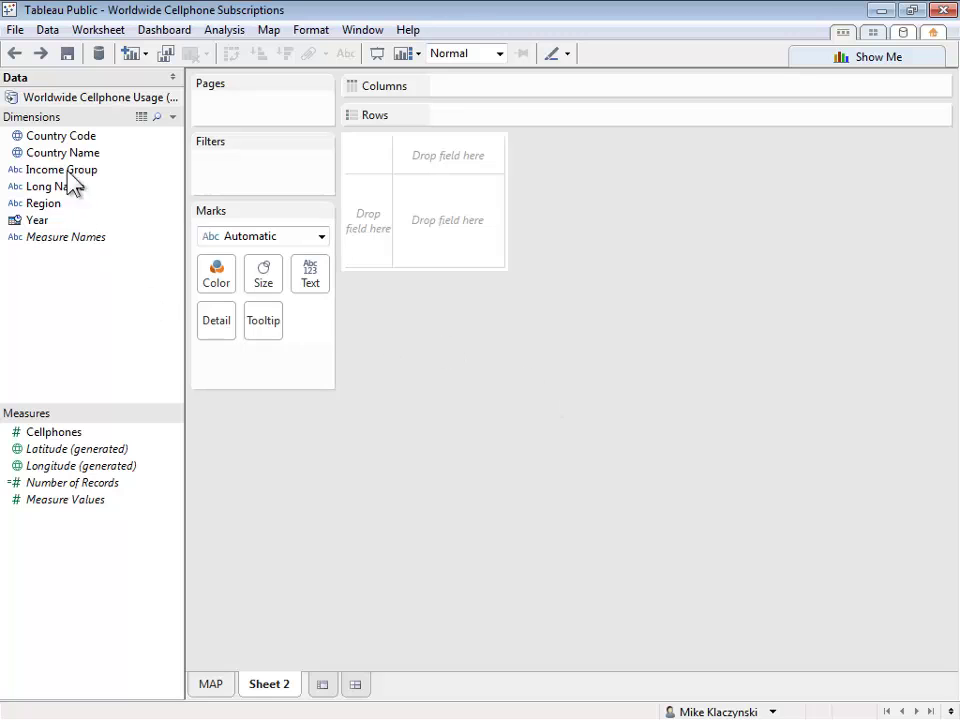
Plot SUM(Cellphones) by Year as a line chart sized to Entire View.
drag(37, 220, 480, 86)
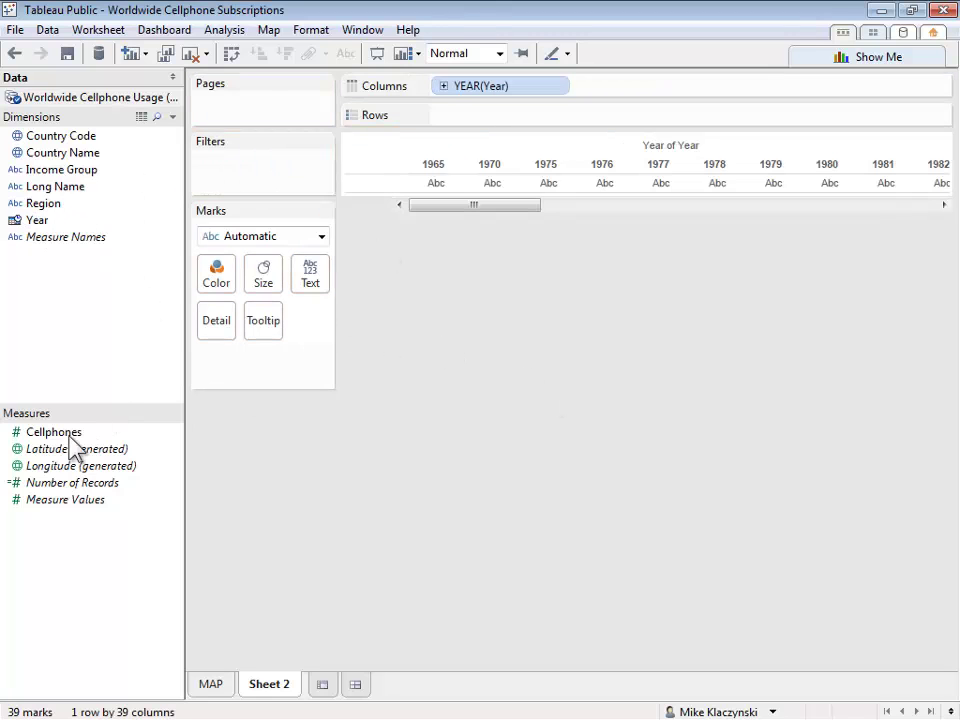
drag(54, 433, 558, 118)
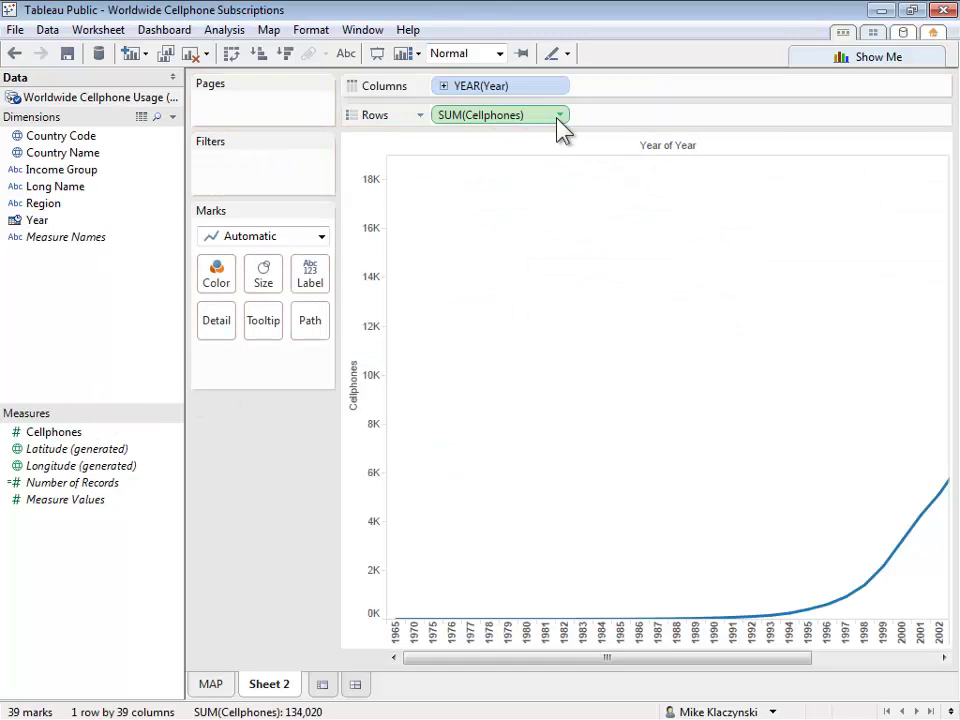
click(500, 54)
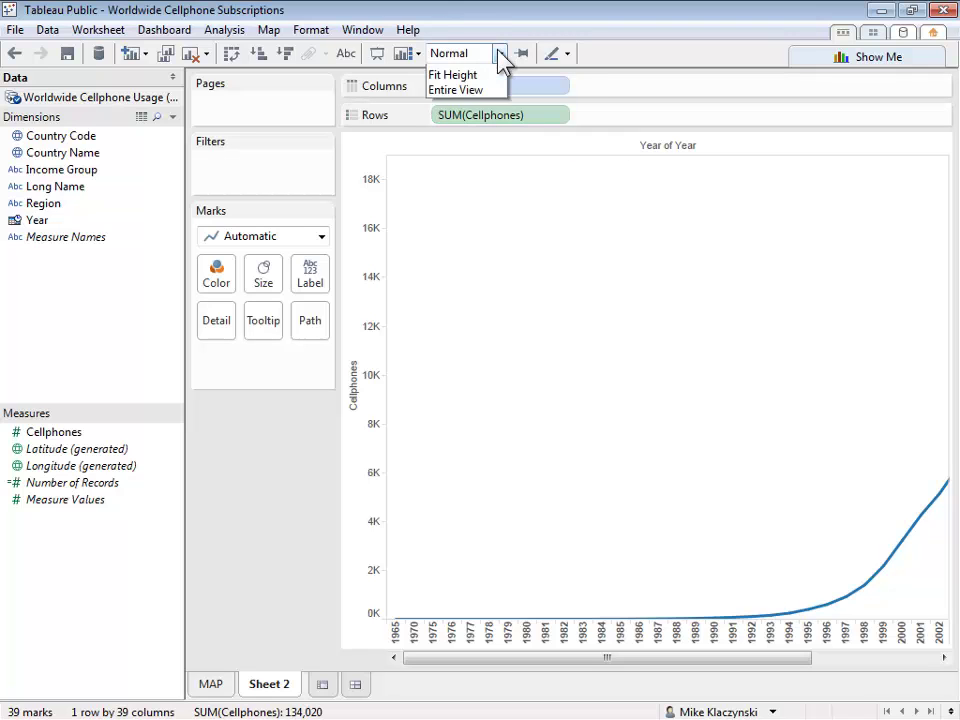
click(472, 116)
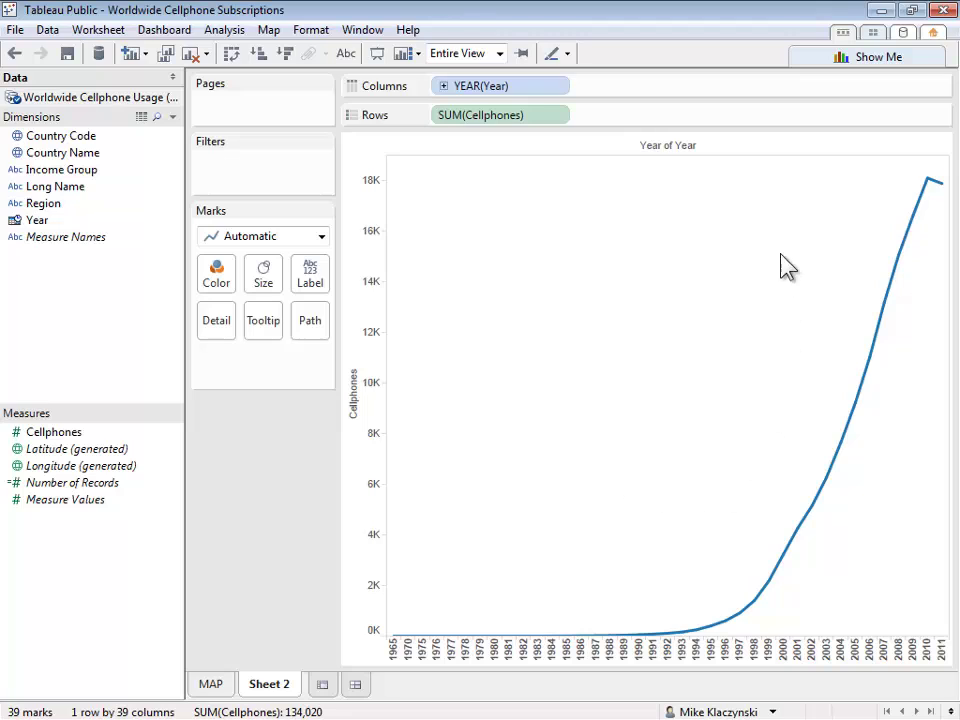
Try Bar and Area mark types, then undo back to the line chart.
click(321, 238)
click(265, 277)
click(321, 238)
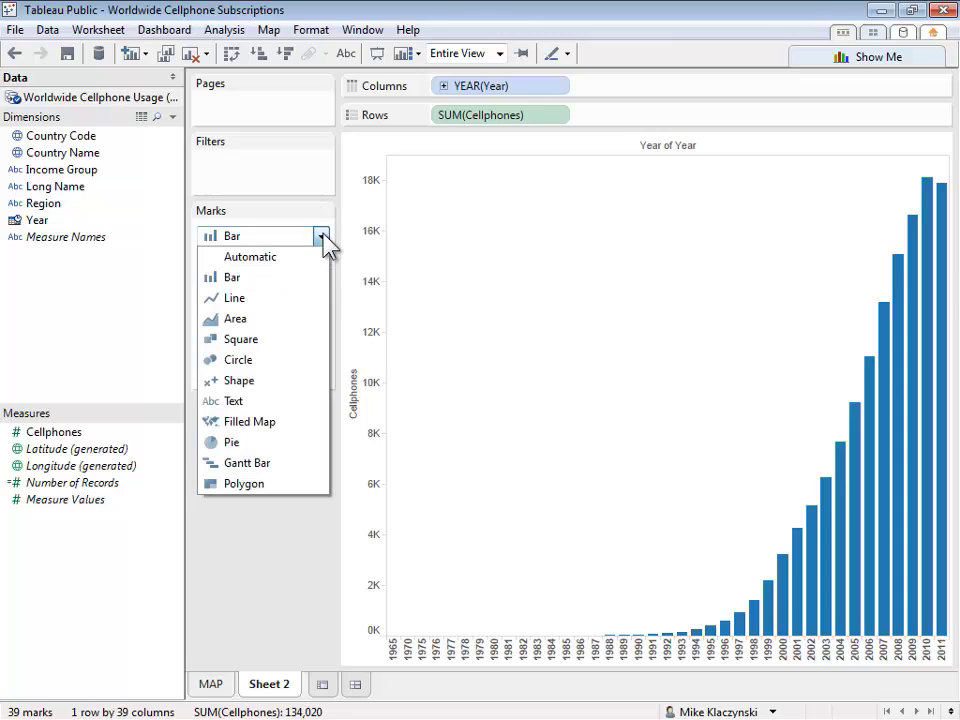
click(282, 320)
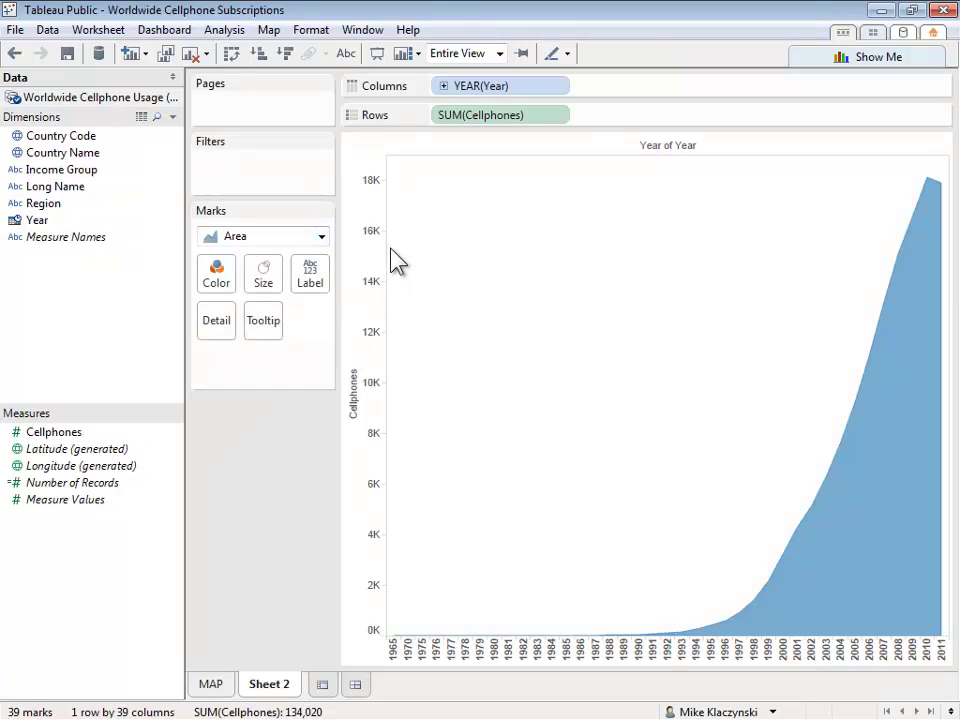
click(13, 53)
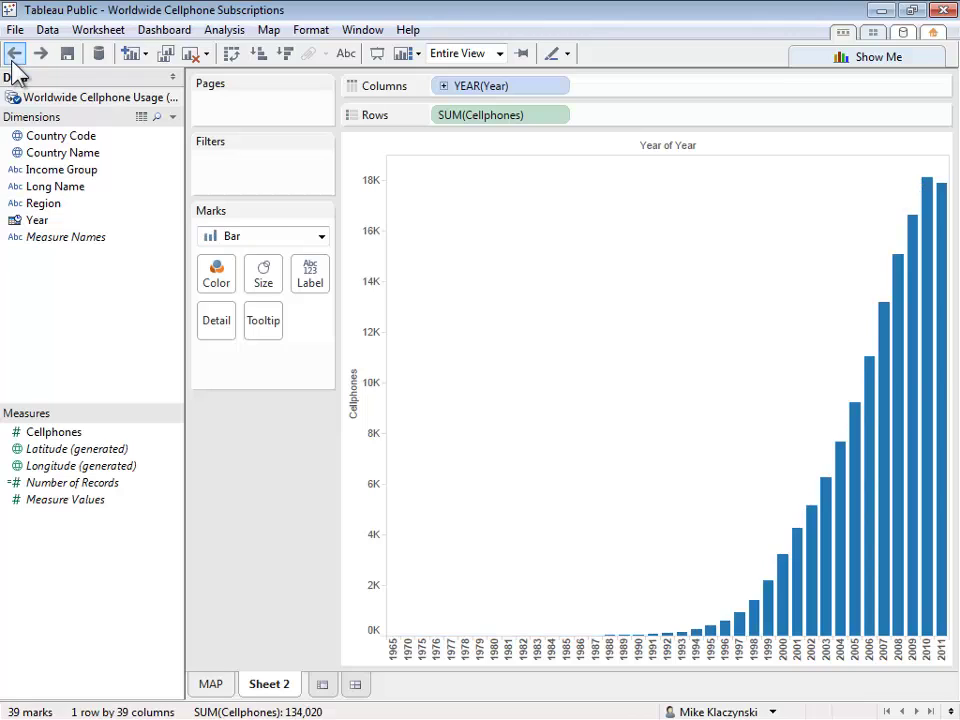
click(13, 53)
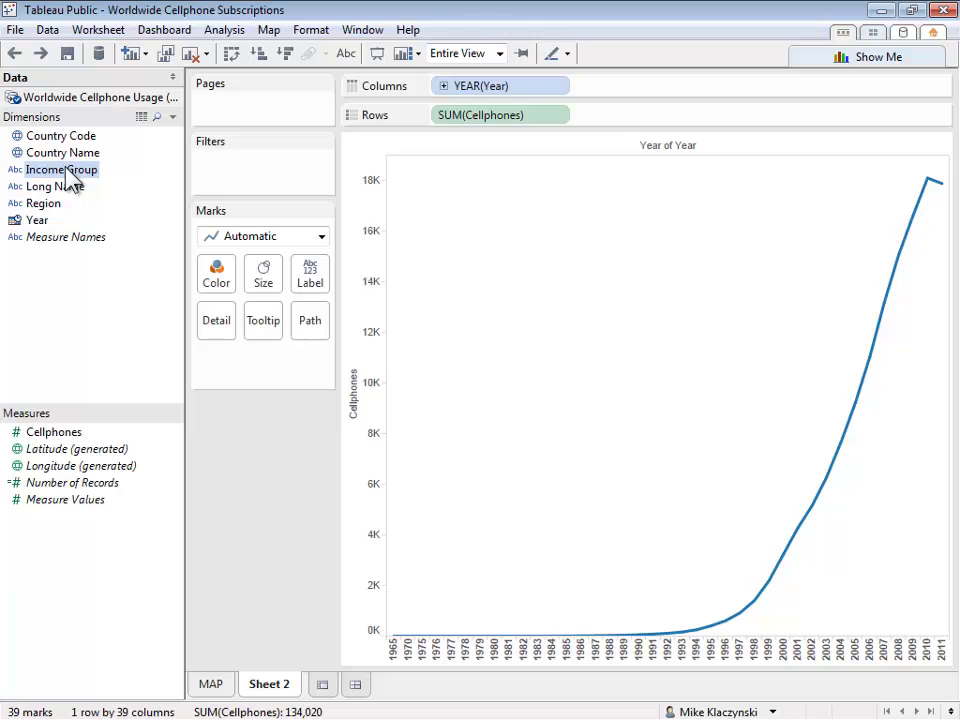
Colour the lines by Region instead of Income Group, thin them, and show SUM(Cellphones) aggregation choices.
drag(66, 172, 220, 283)
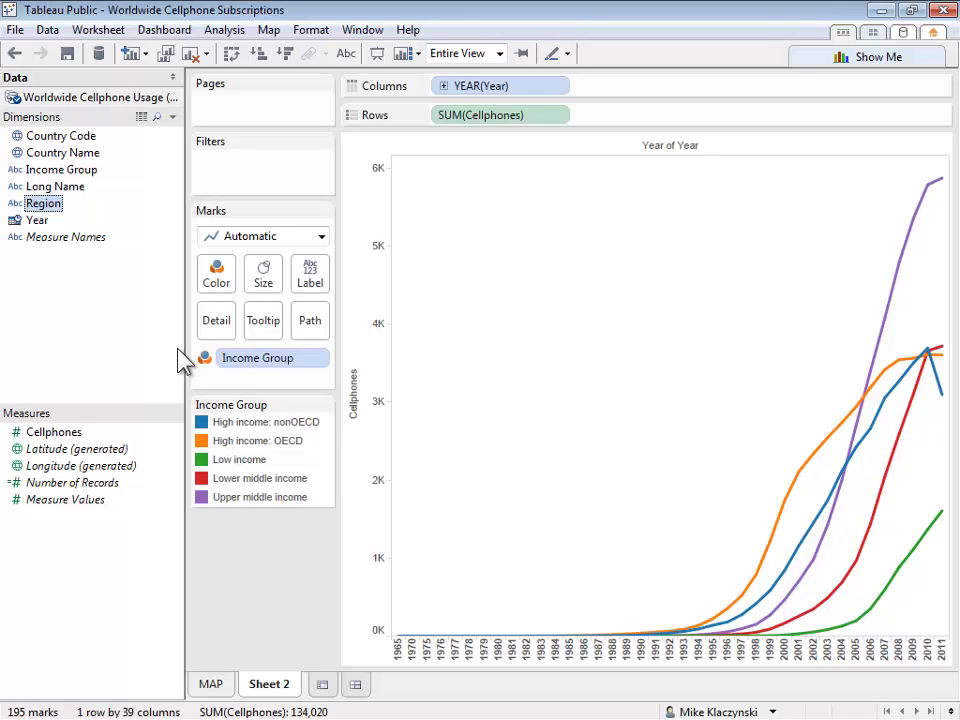
drag(52, 210, 275, 368)
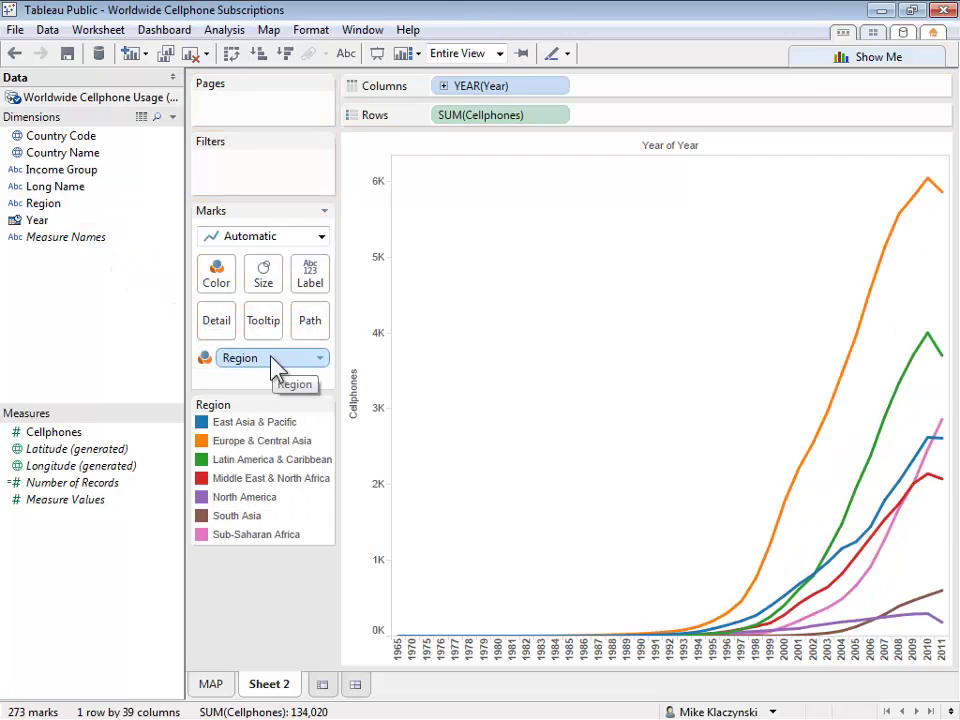
click(266, 288)
mouse_move(287, 318)
mouse_down()
mouse_move(274, 320)
mouse_move(405, 320)
mouse_move(285, 320)
mouse_up()
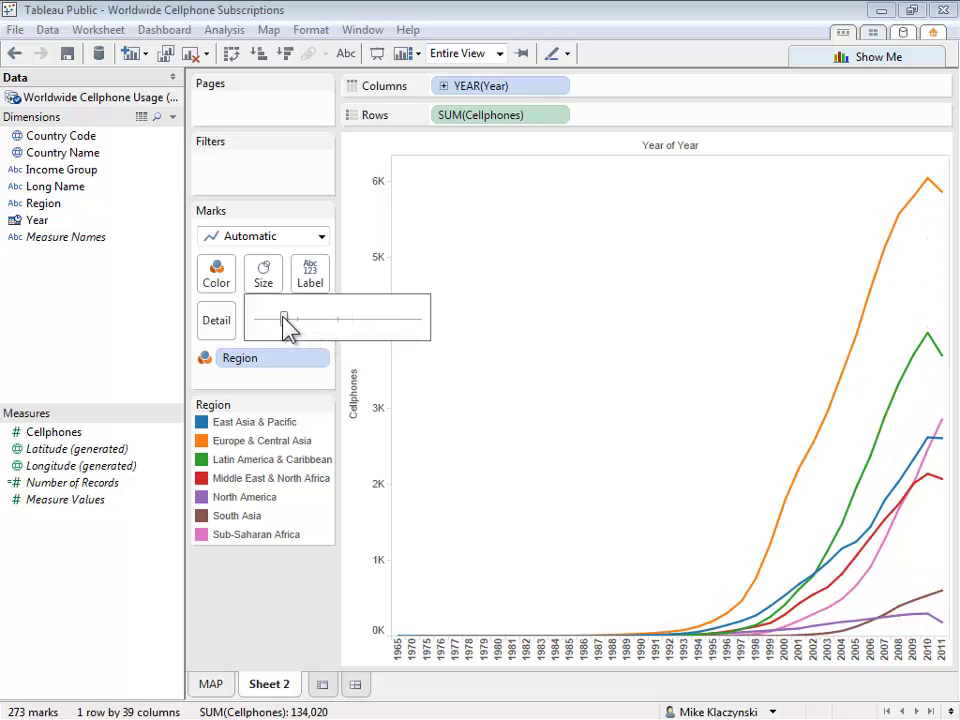
click(565, 323)
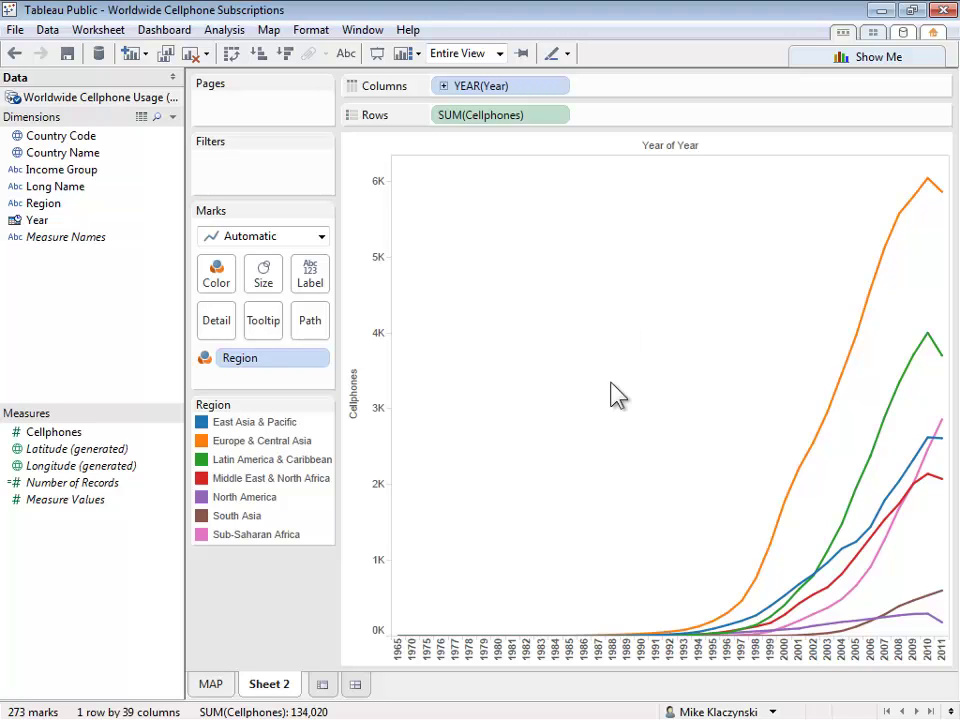
mouse_move(500, 115)
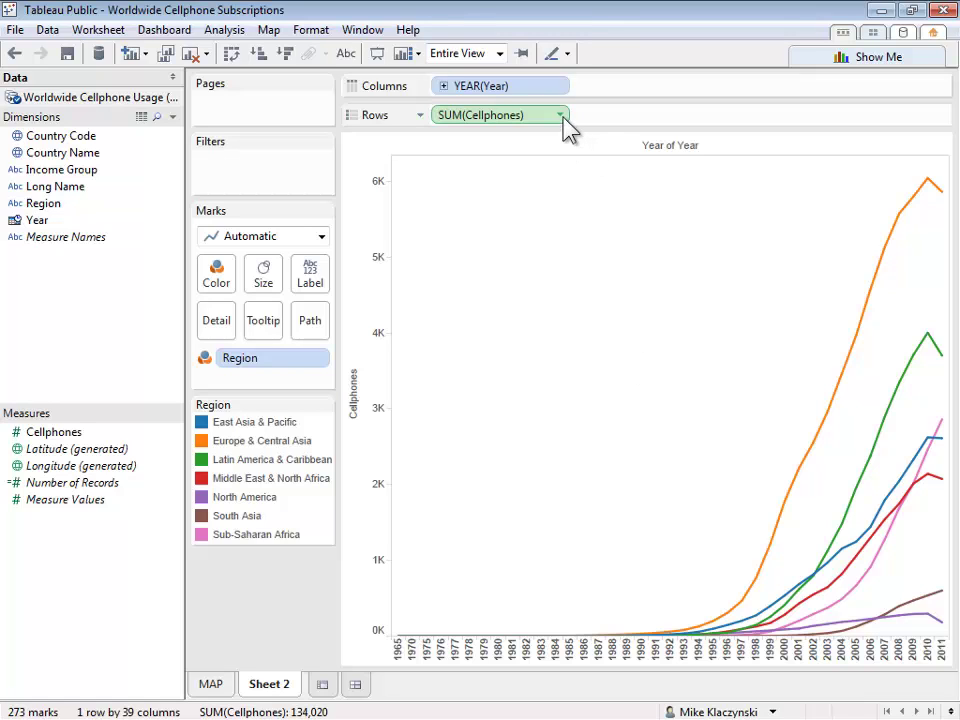
click(563, 117)
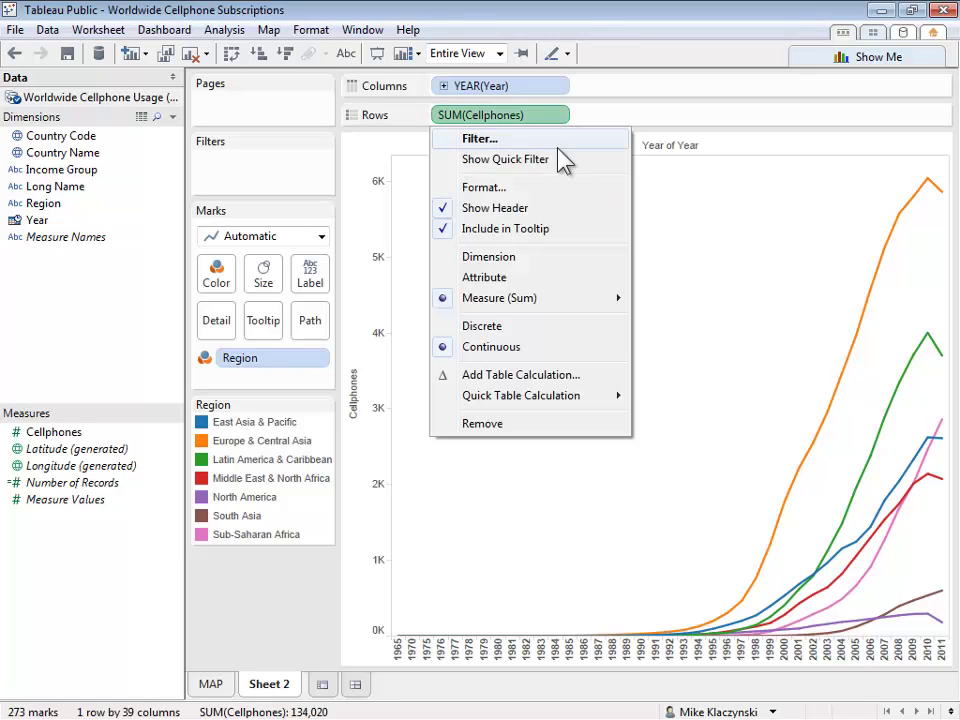
mouse_move(499, 298)
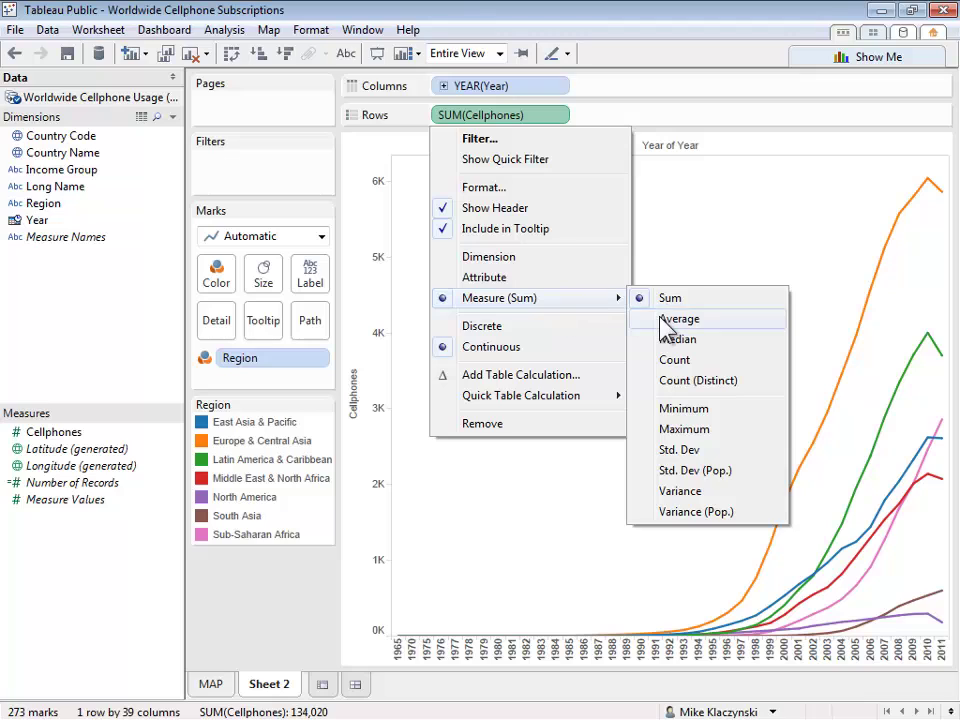
Plot average Cellphones as one line per Country Name, split into a row per Region.
click(664, 320)
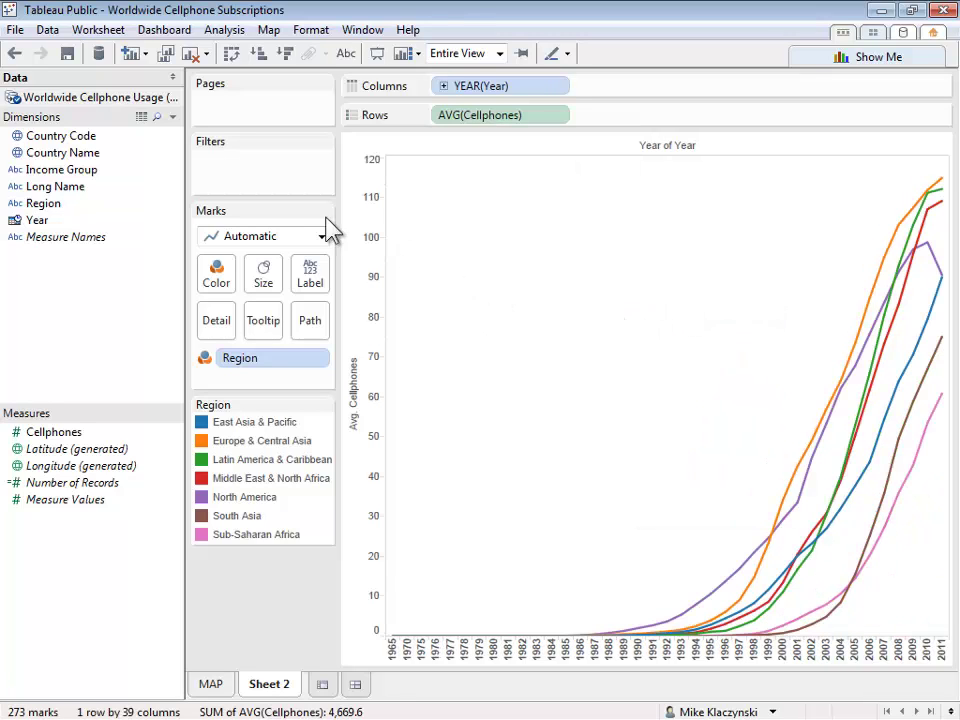
drag(86, 160, 220, 325)
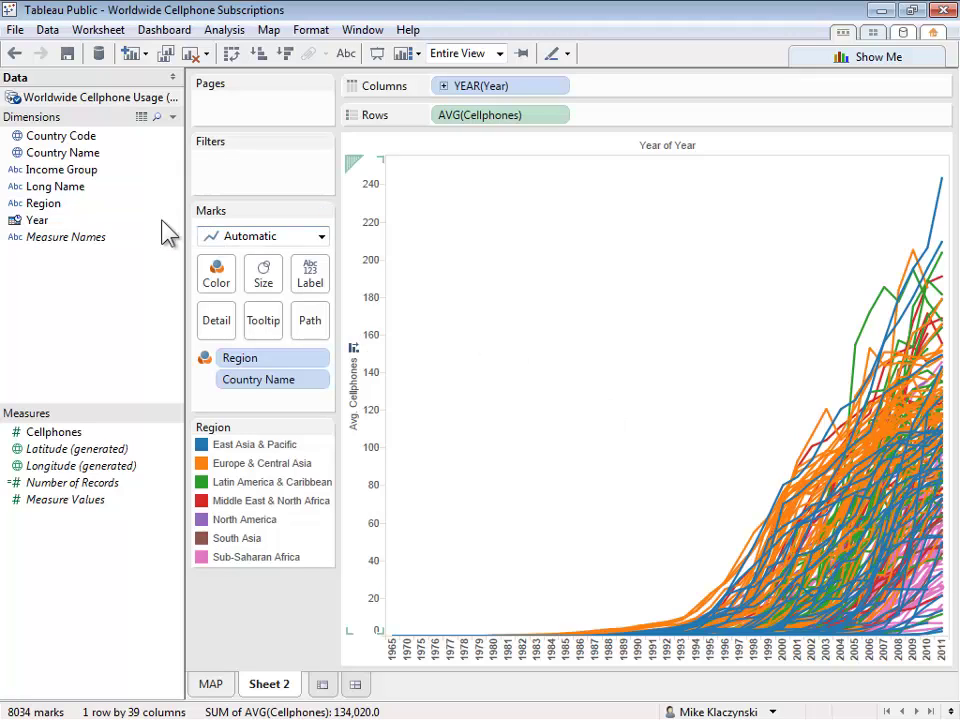
drag(56, 205, 438, 126)
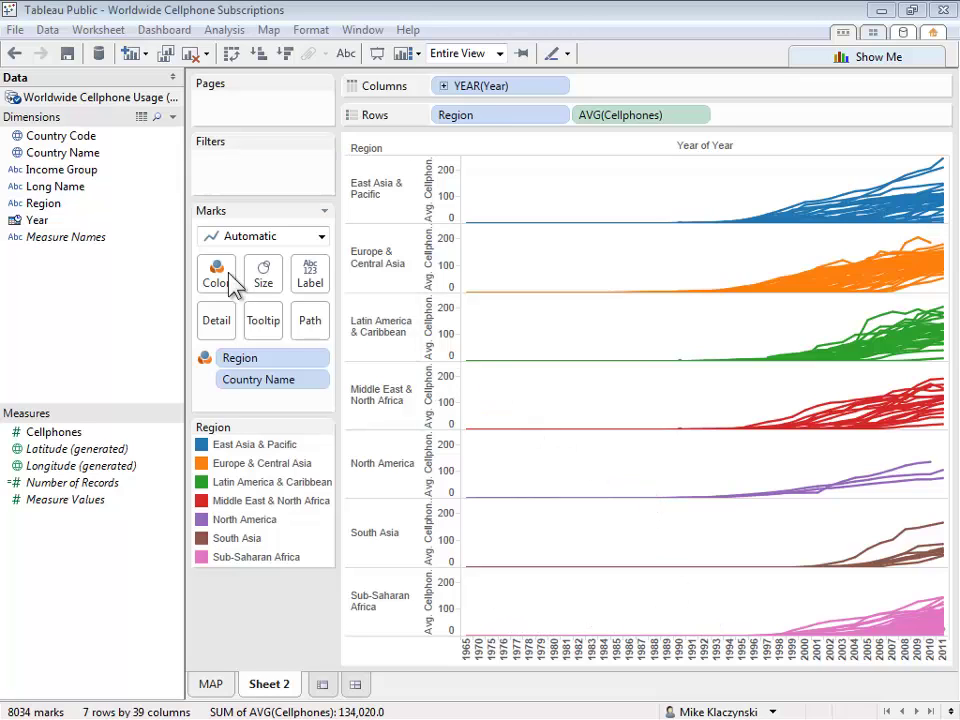
Filter the region charts by Year to a 1990–2011 date range.
drag(41, 224, 277, 176)
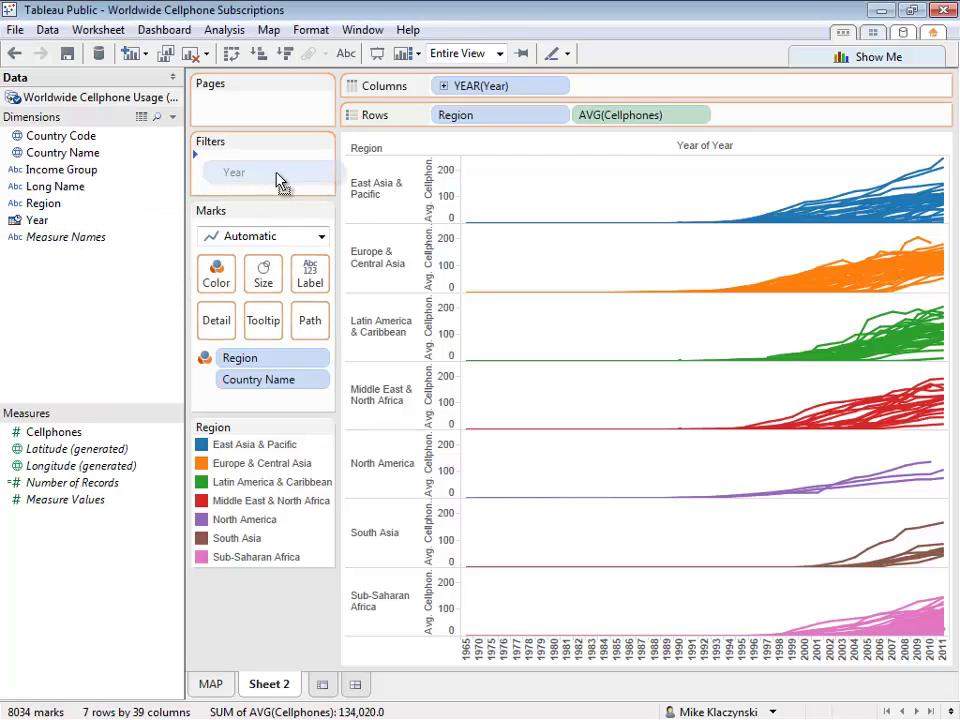
drag(277, 176, 282, 180)
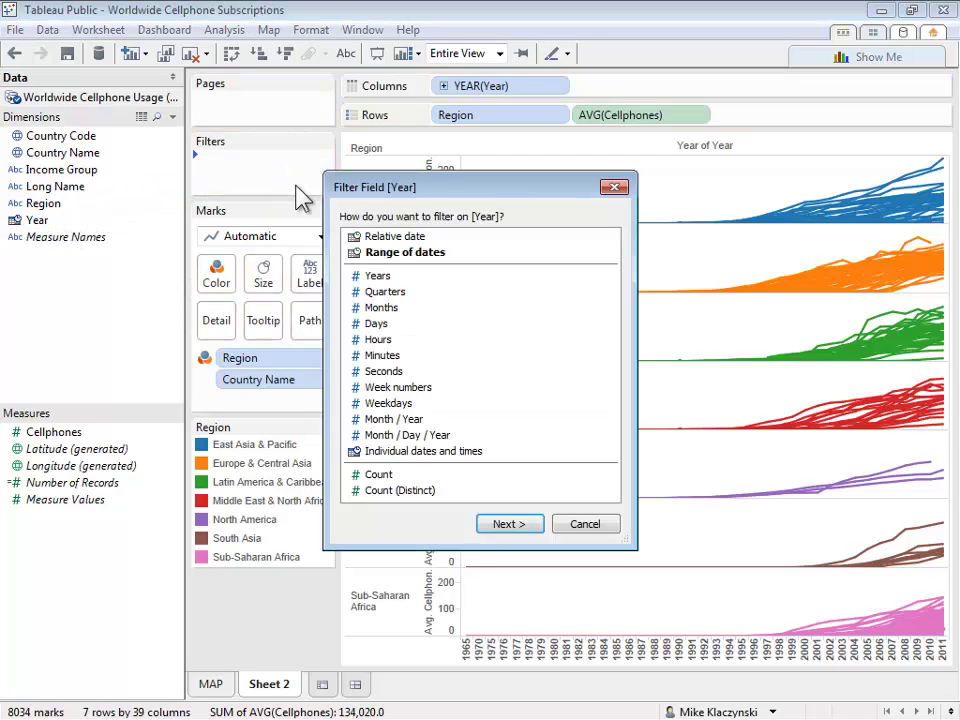
click(396, 254)
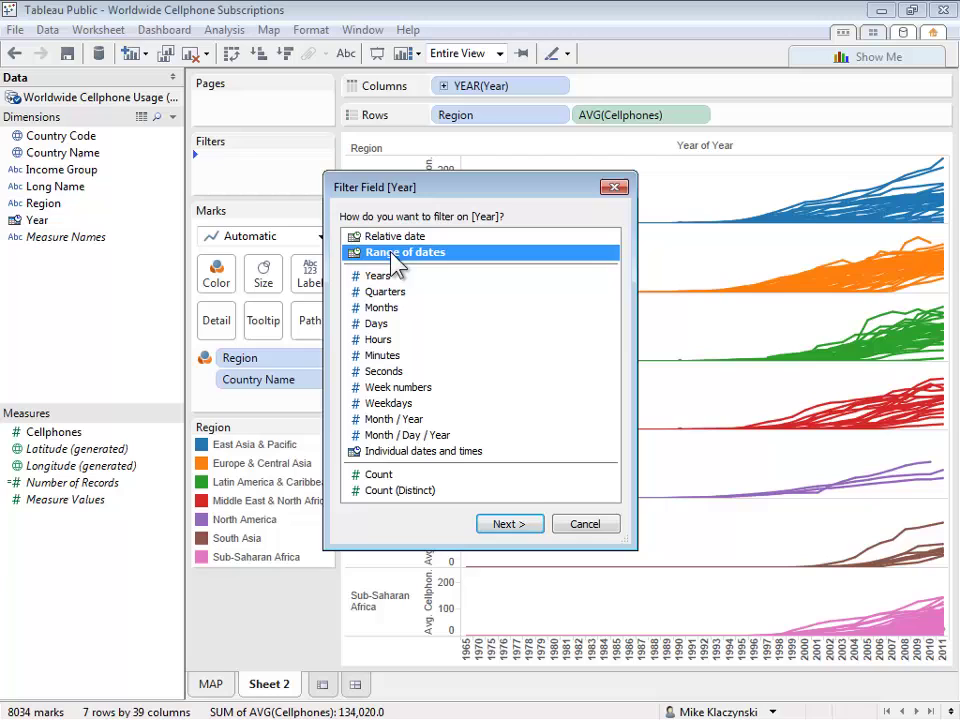
click(510, 524)
click(330, 351)
text(1990)
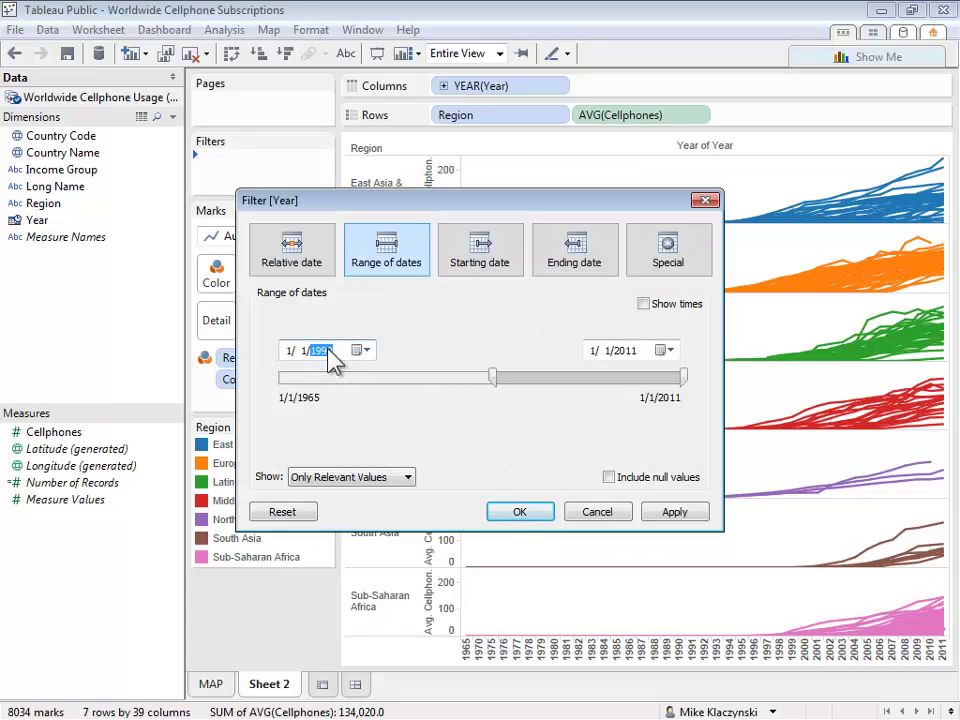
click(520, 514)
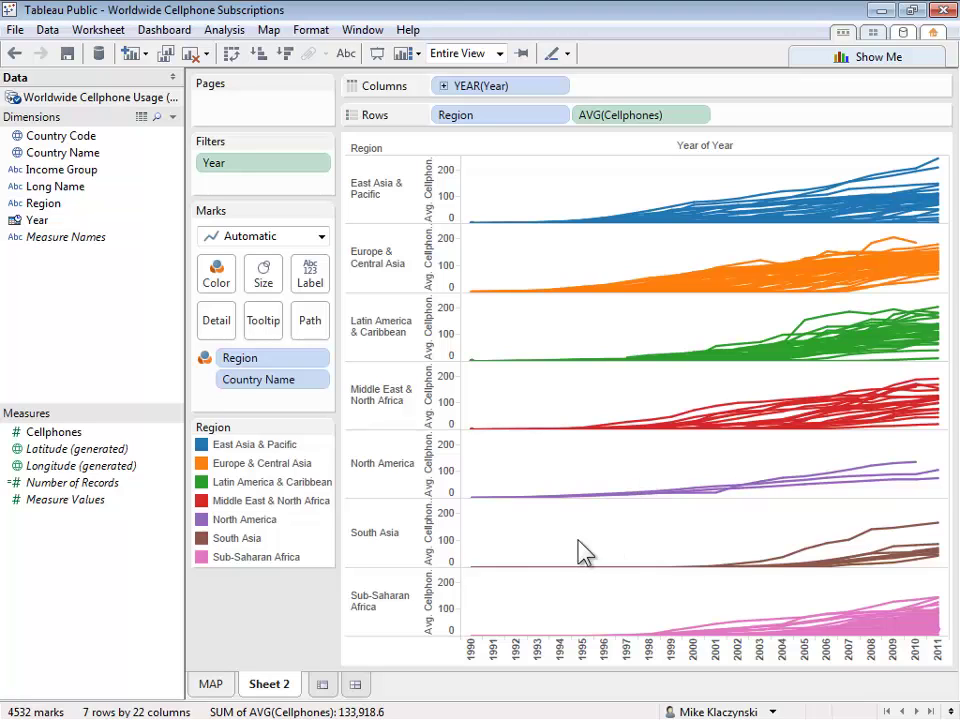
Rename Sheet 2 to 'Regions' and create a new dashboard.
double_click(268, 683)
text(Regions)
click(357, 686)
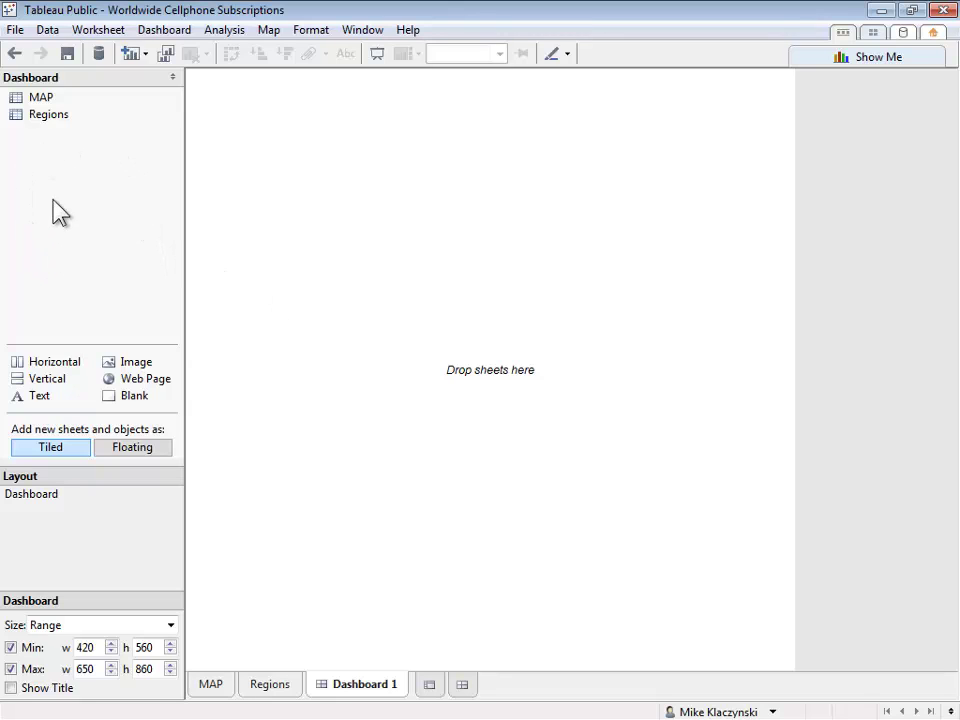
Place the MAP sheet with Regions charts below it, and add a Text object at the top.
double_click(41, 98)
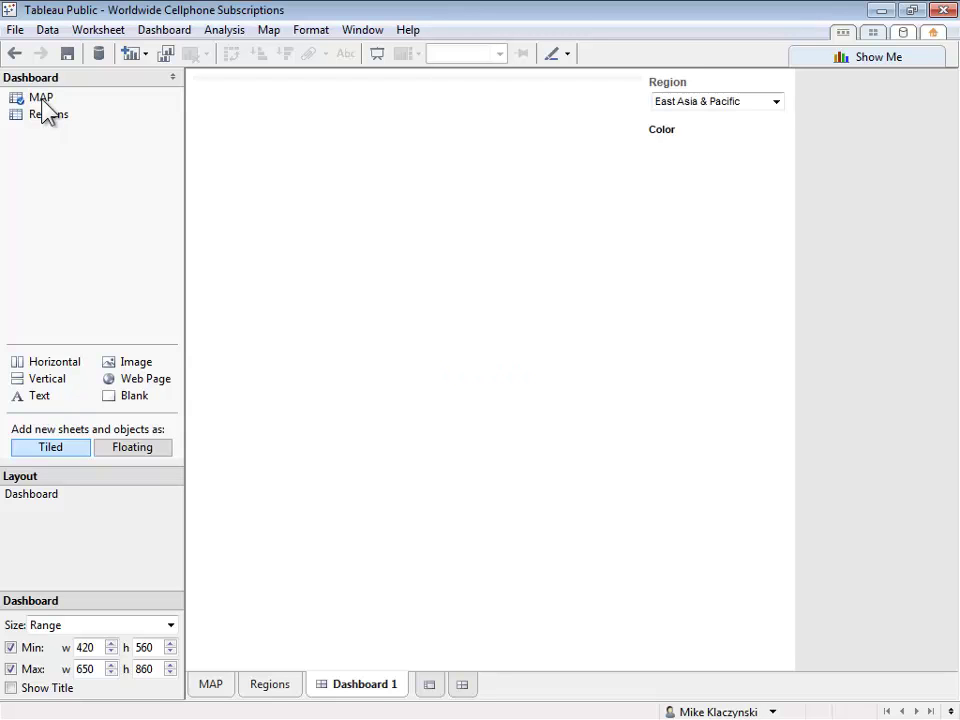
click(45, 114)
drag(216, 169, 424, 551)
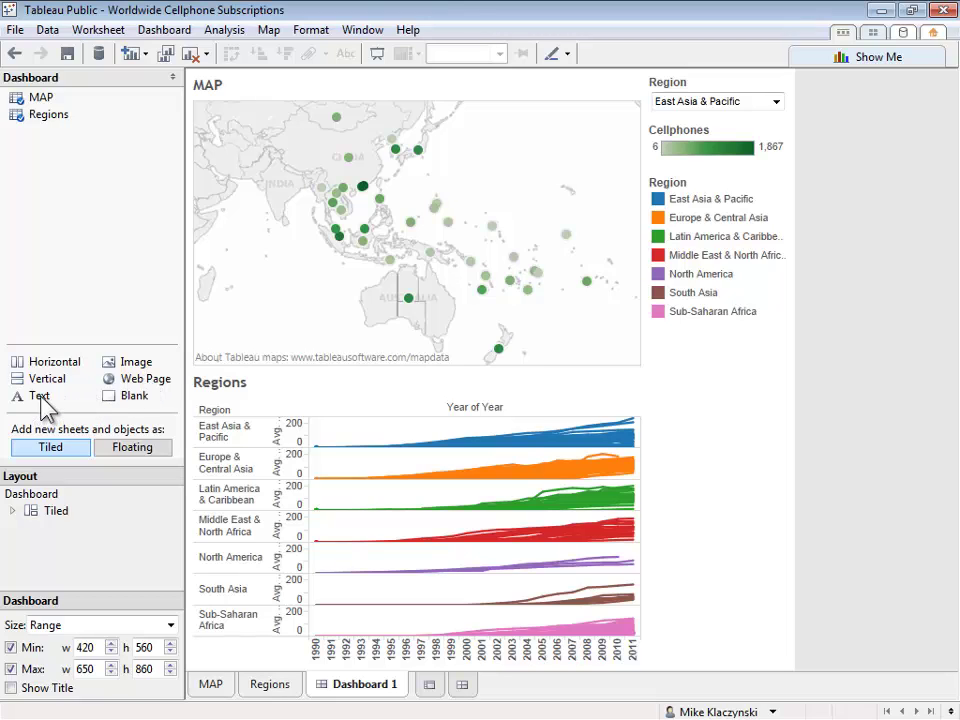
drag(40, 405, 398, 83)
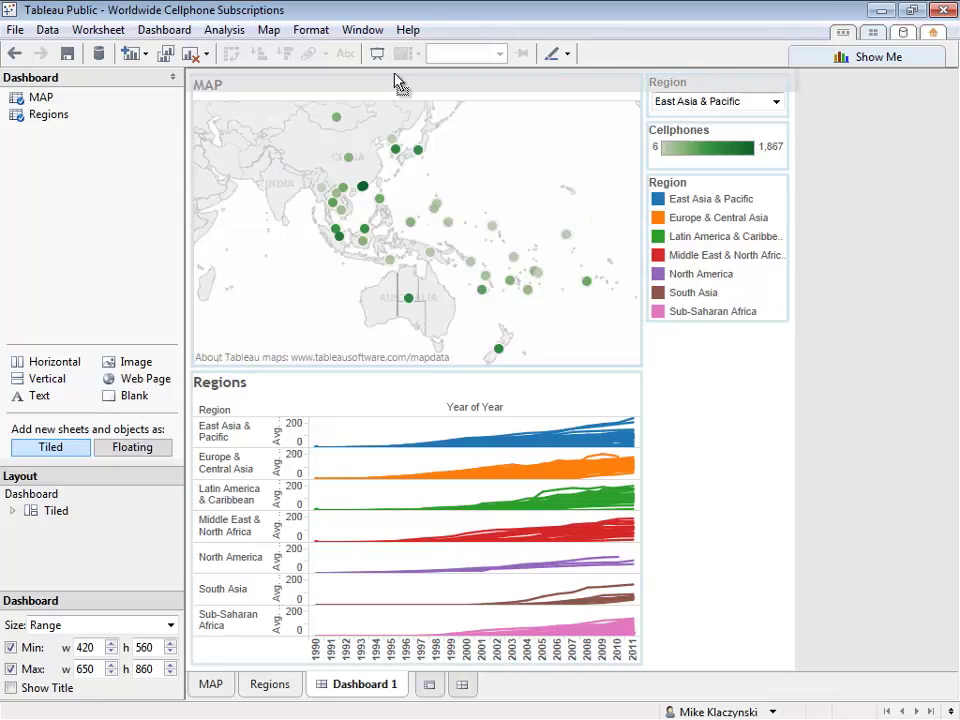
Title the dashboard 'Worldwide Cellphone Subscriptions' in bold, centred, 20-pt brown Bookman Old Style.
text(Worldwide Cellphone Subscriptions)
key(ctrl+a)
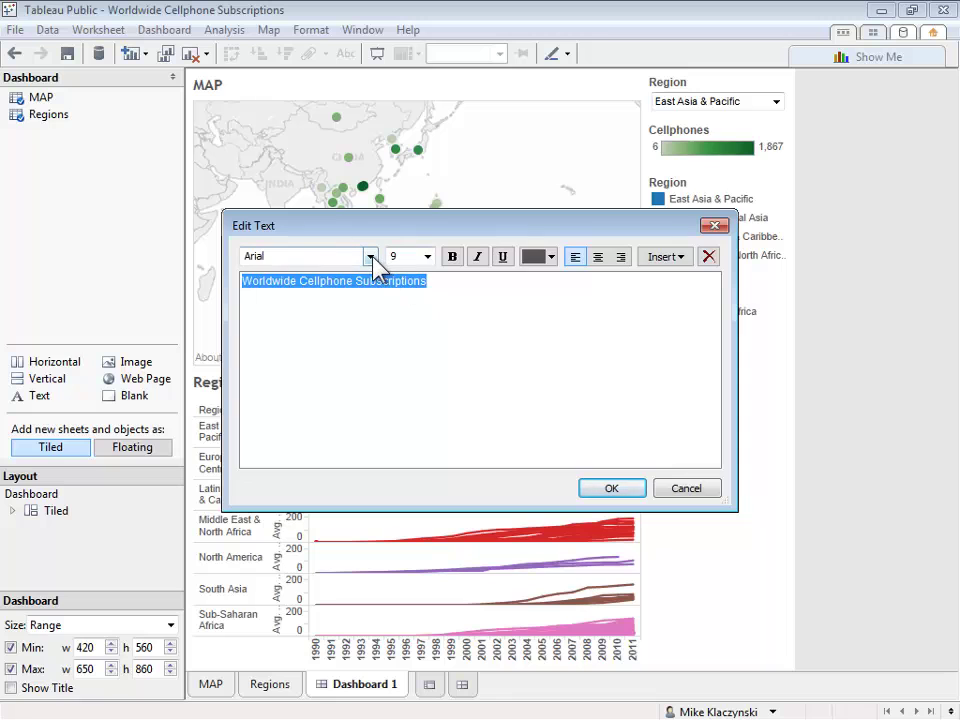
click(370, 257)
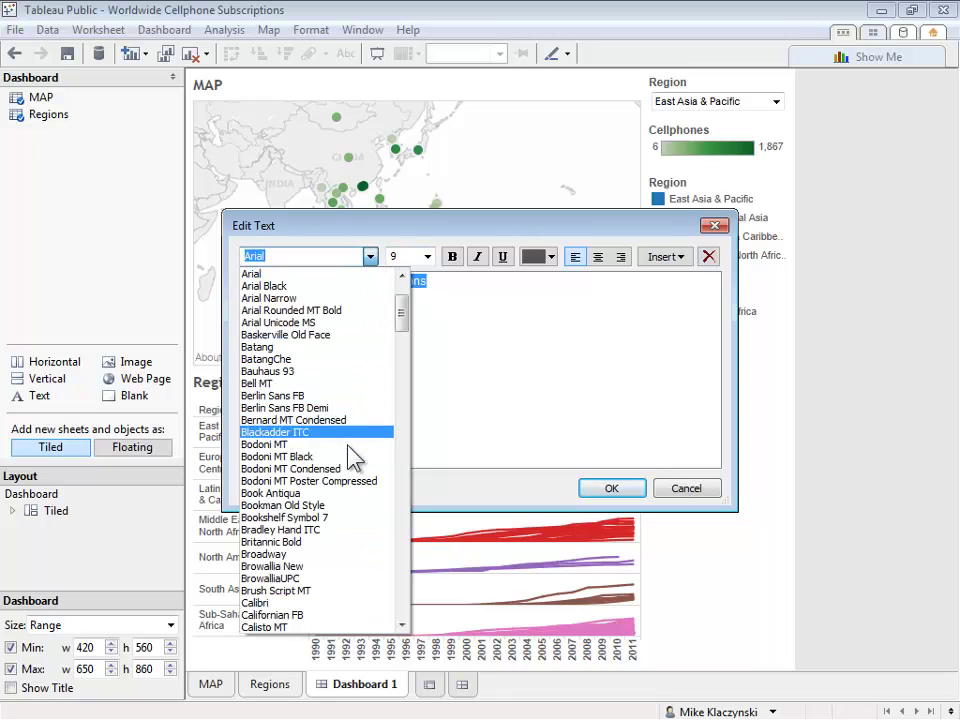
click(318, 505)
click(428, 256)
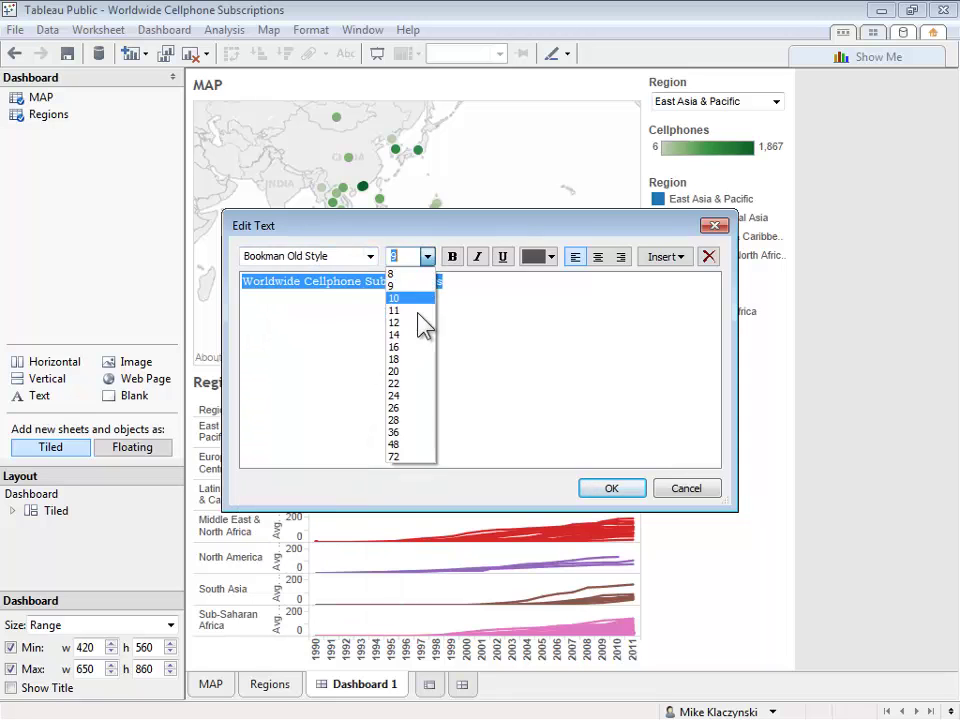
click(415, 371)
click(452, 257)
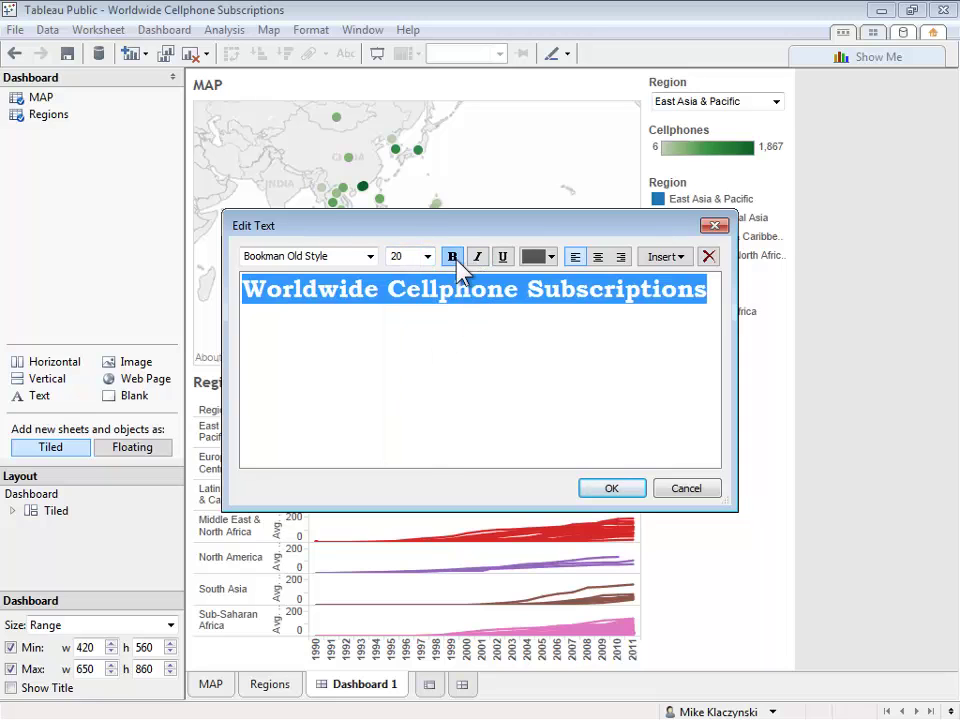
click(549, 258)
click(568, 278)
click(598, 257)
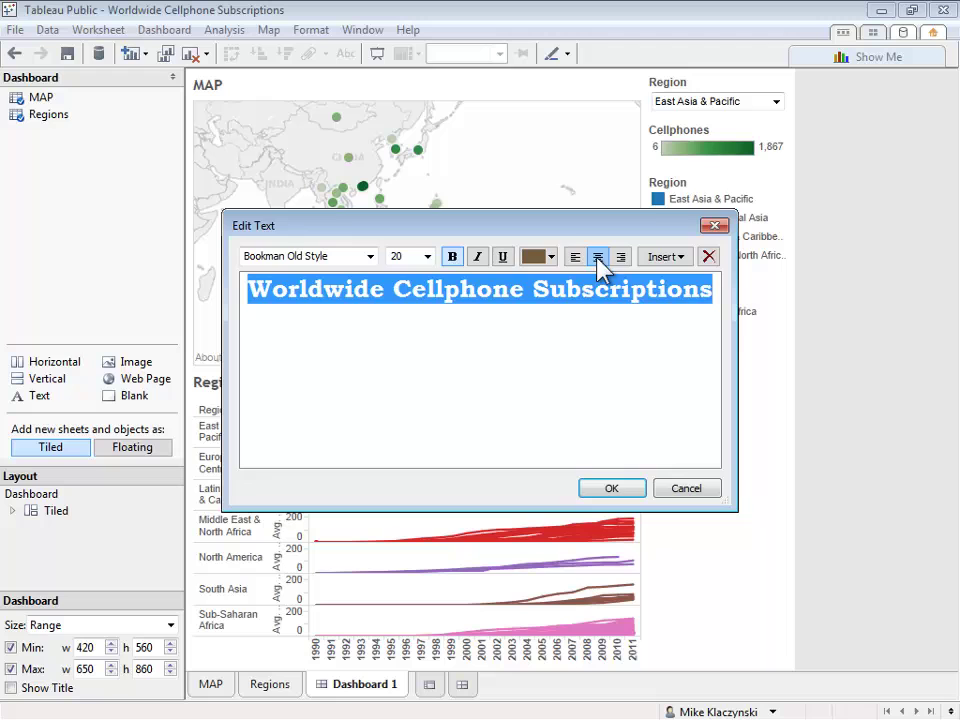
click(612, 494)
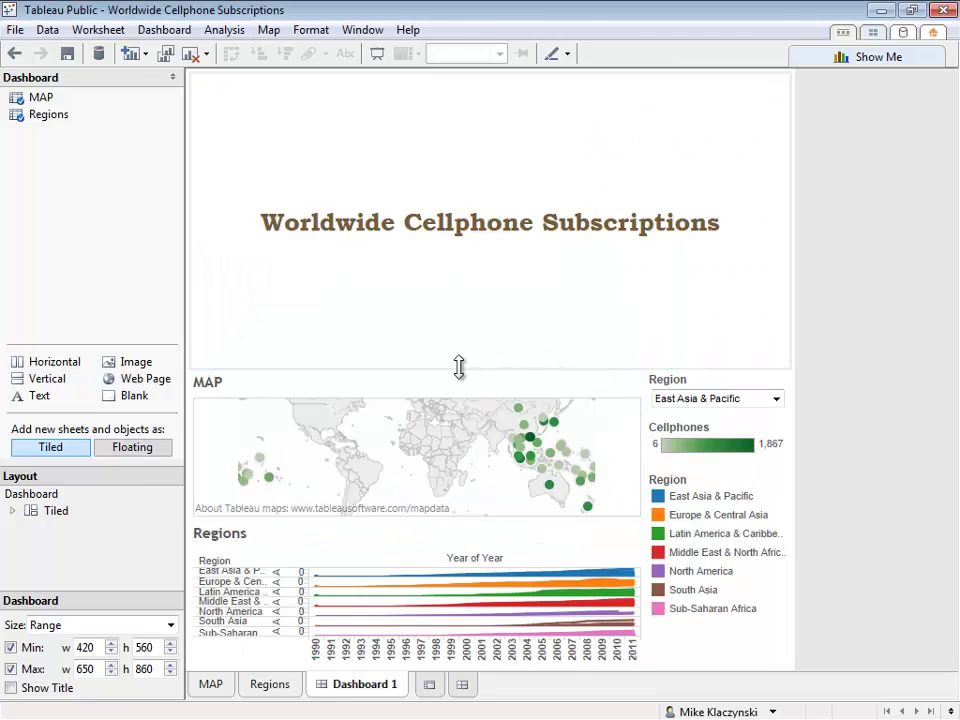
Shrink the title area, delete the Cellphones legend and move the Region legend beside the map.
mouse_move(459, 367)
mouse_down()
mouse_move(473, 118)
mouse_move(480, 124)
mouse_up()
click(780, 168)
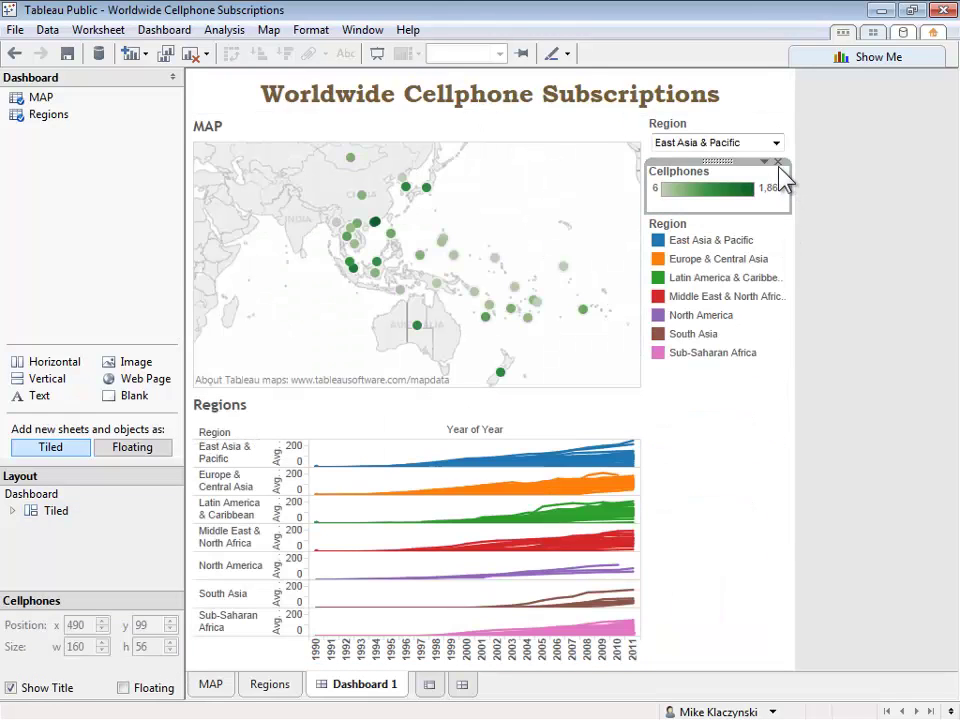
key(Delete)
click(722, 186)
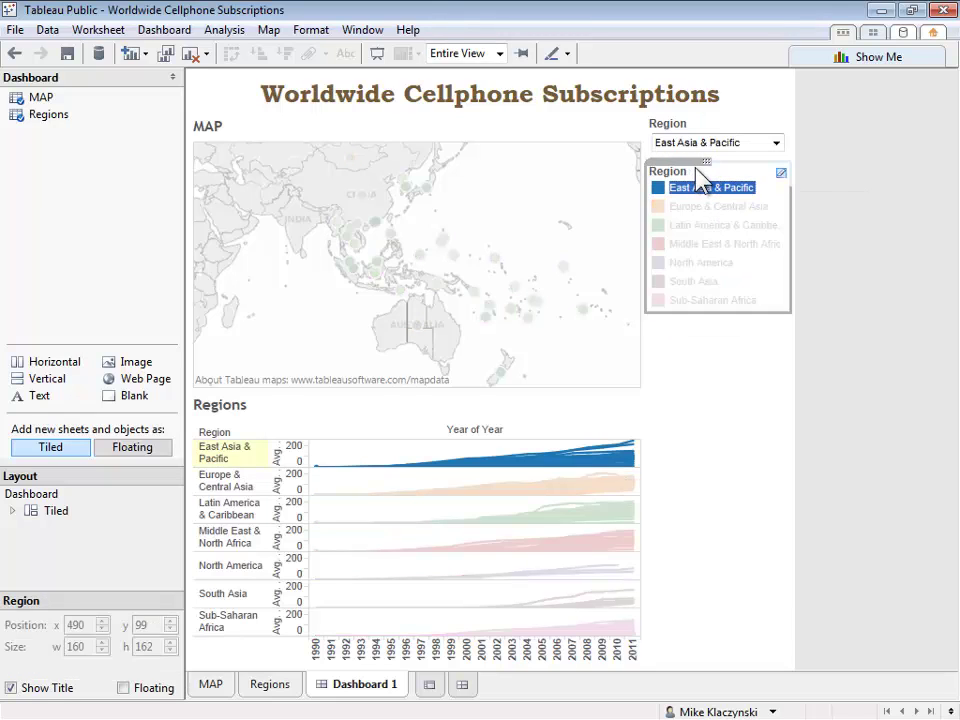
drag(696, 168, 620, 192)
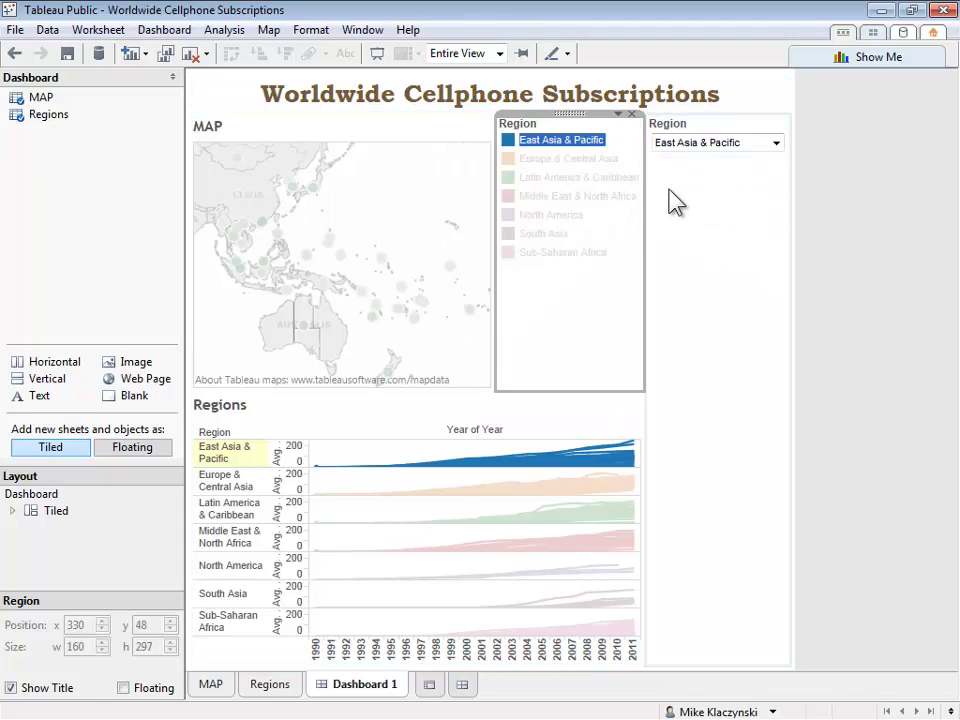
Make the Region filter floating and place it below the Region colour legend.
click(742, 140)
click(765, 116)
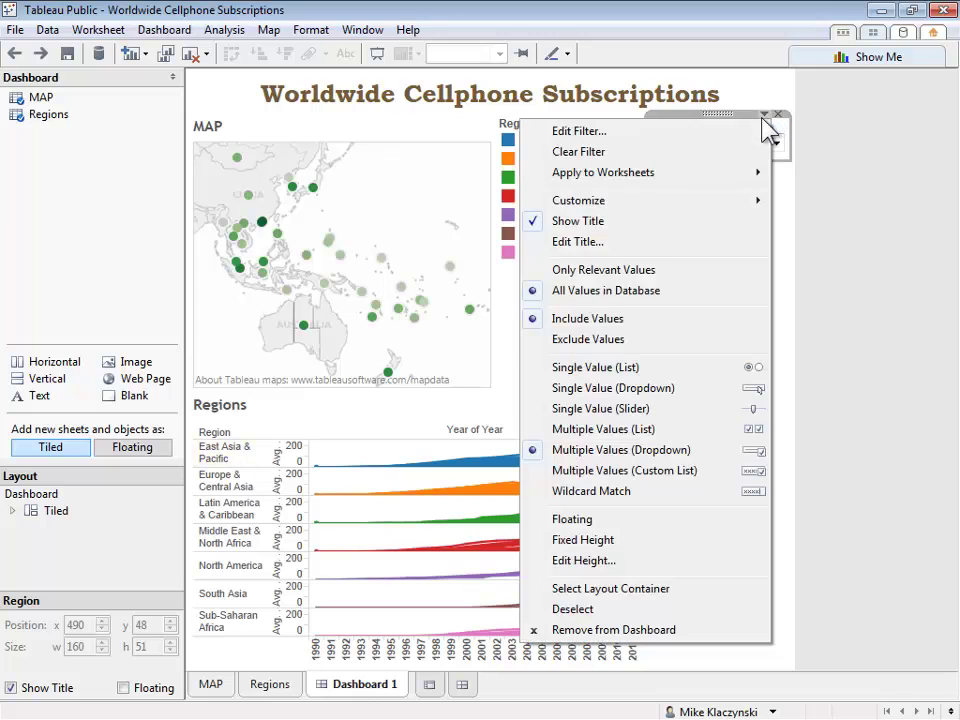
click(652, 520)
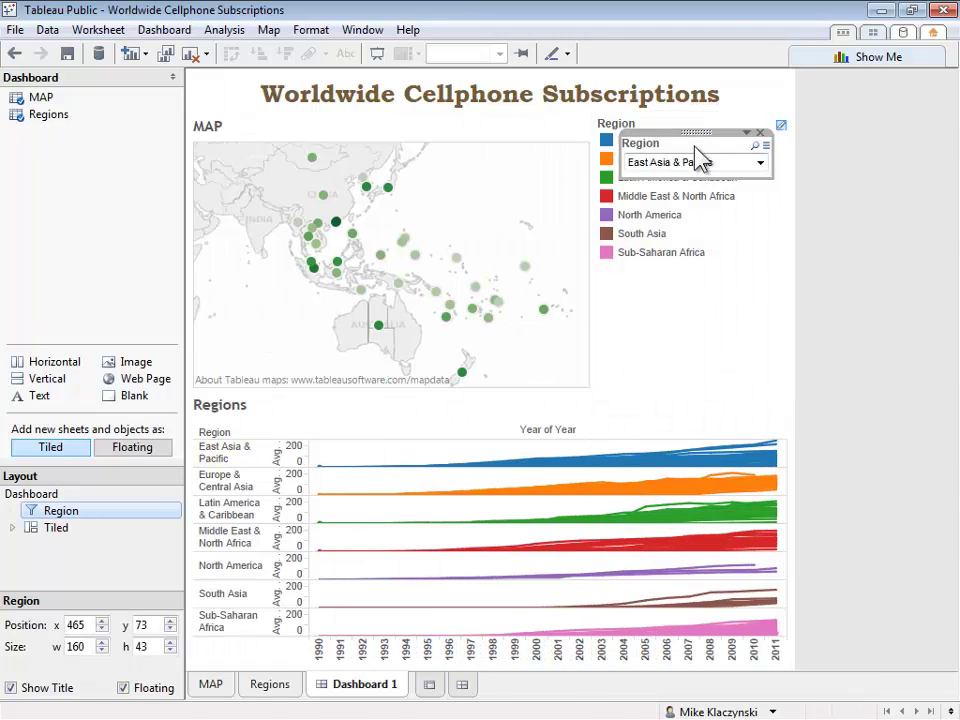
drag(693, 142, 692, 317)
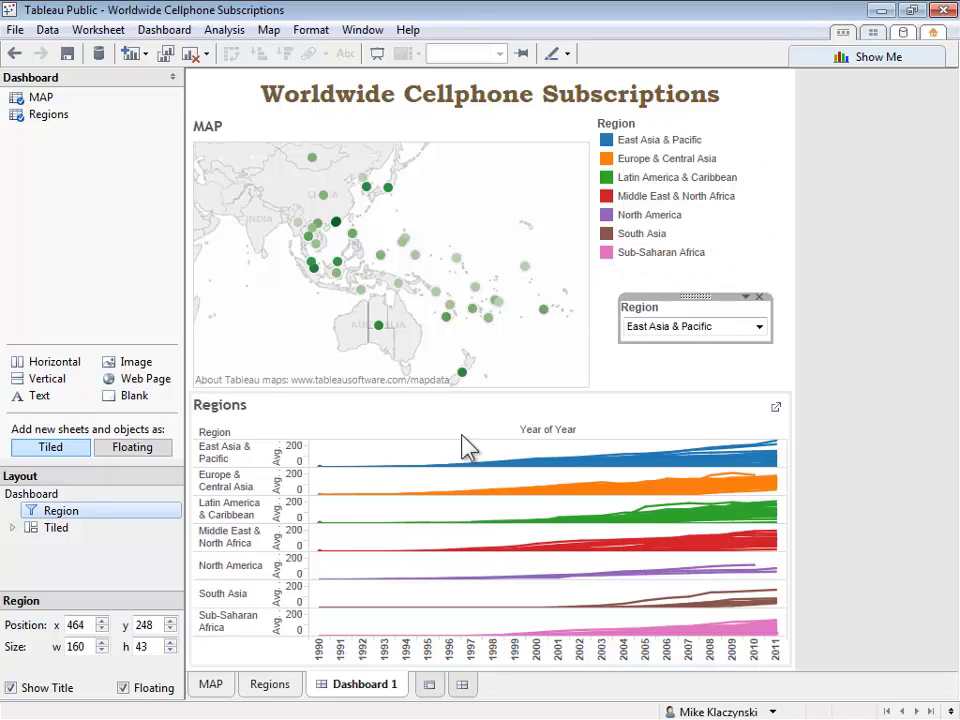
Nudge the Region filter into place and hide the MAP sheet's title.
key(Right)
key(Right)
key(Right)
key(Right)
key(Up)
mouse_move(400, 222)
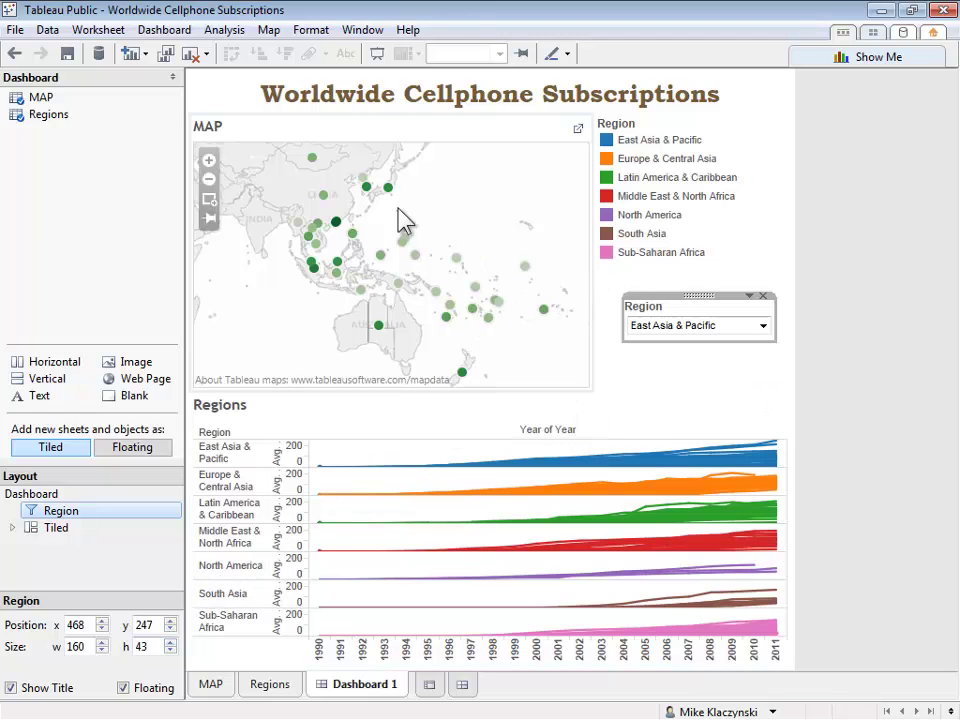
right_click(311, 128)
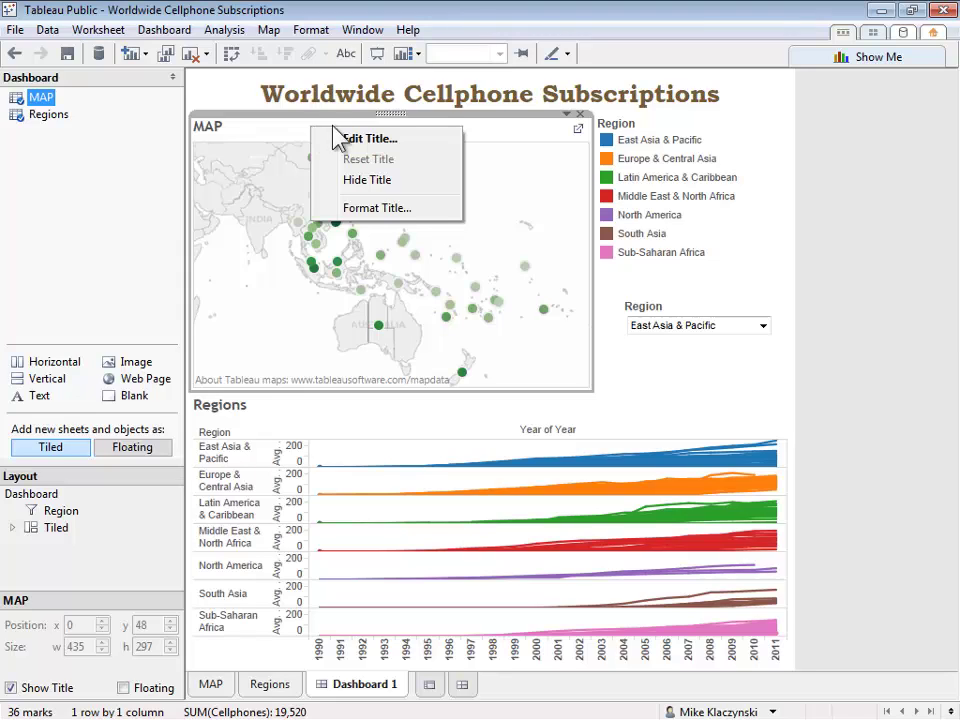
click(398, 181)
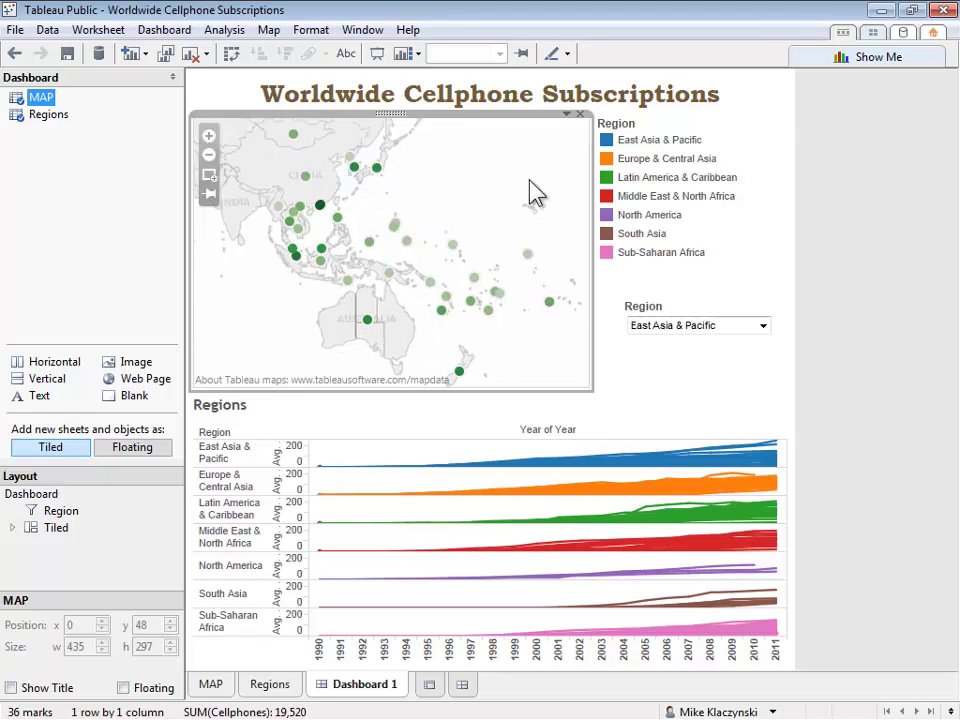
Apply the Region filter to all worksheets using this data source.
click(700, 306)
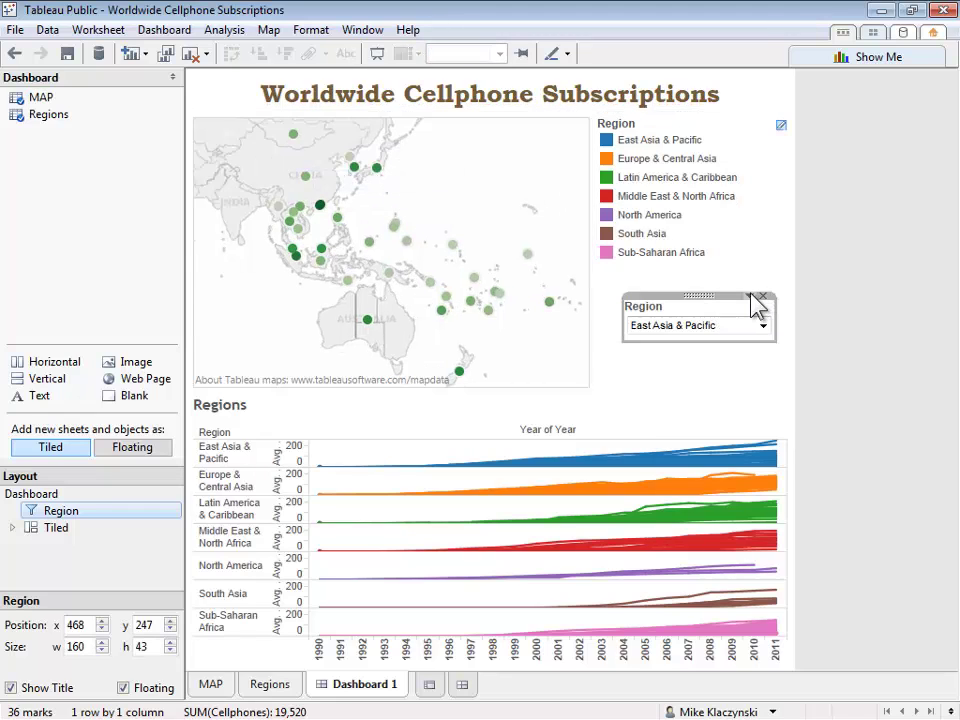
click(751, 295)
mouse_move(620, 290)
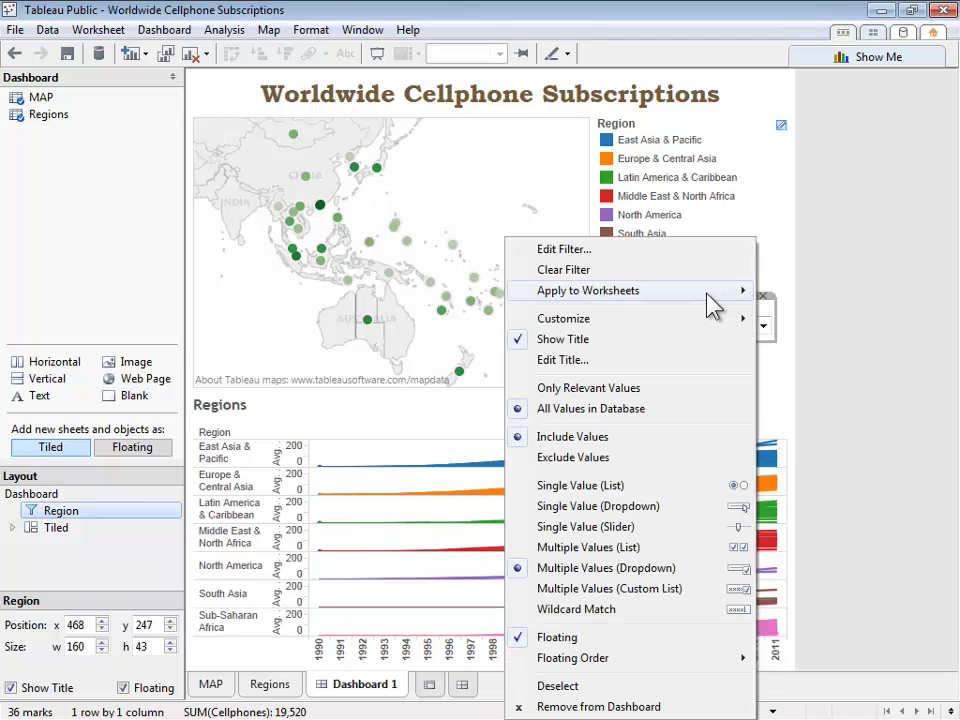
click(435, 292)
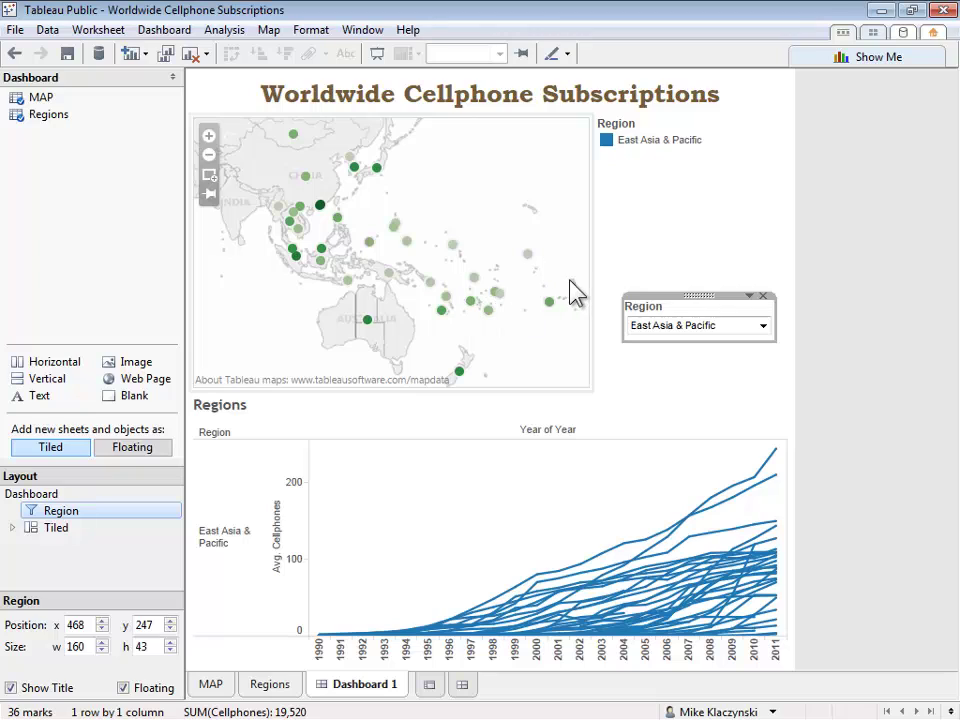
Start Save to Web As and log in to Tableau Public with the account password.
key(Escape)
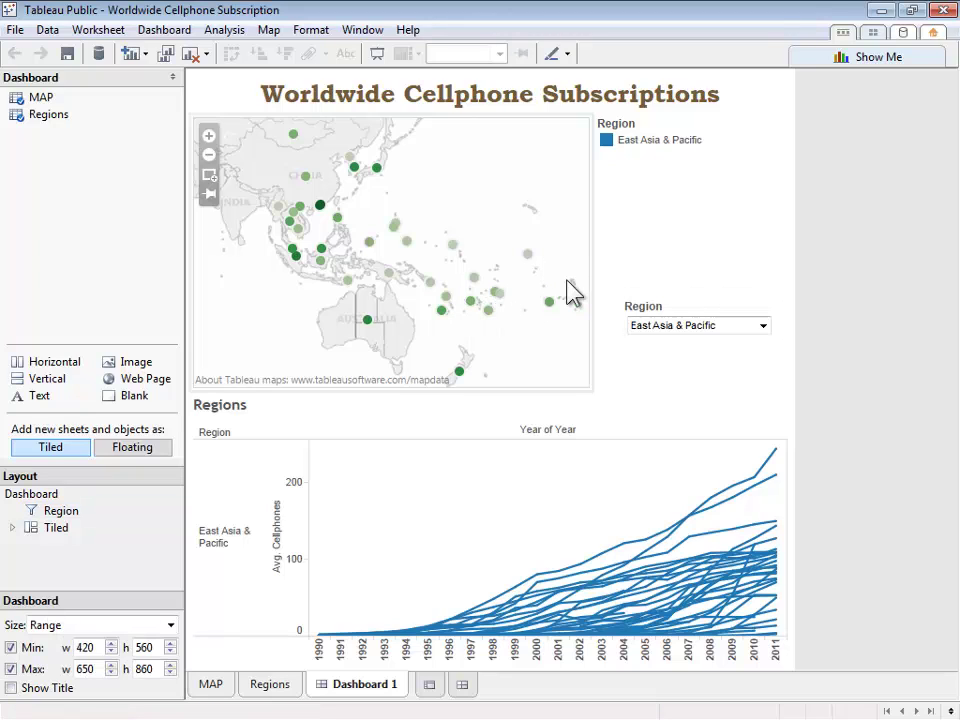
click(16, 29)
click(83, 143)
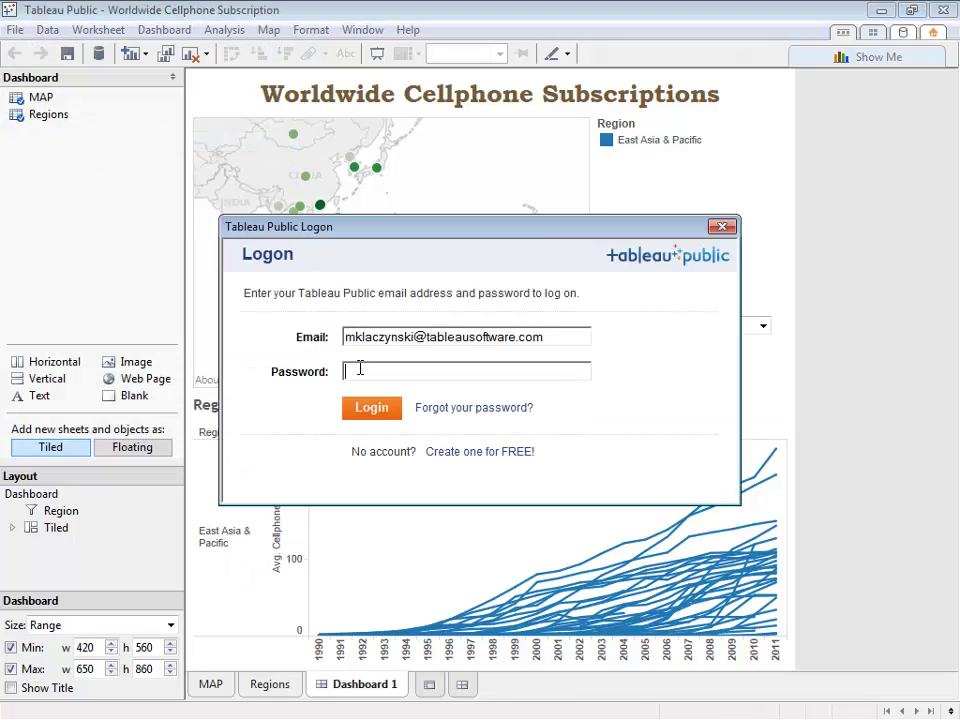
text(•••••••)
click(374, 408)
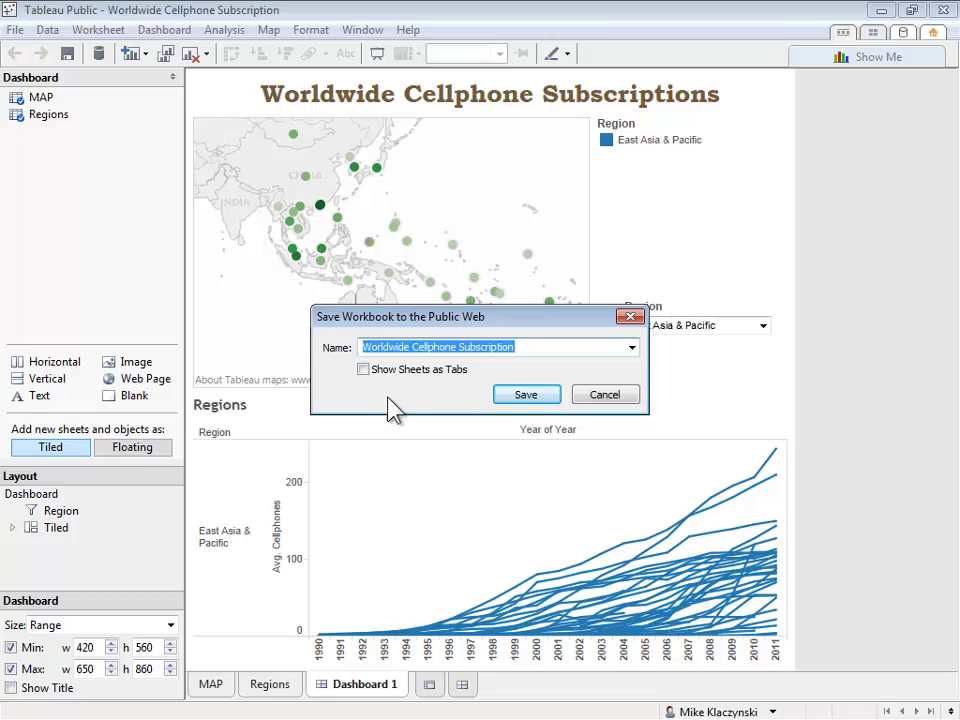
Correct the workbook name to 'Worldwide Cellphone Subscriptions' and save it to the web.
click(530, 349)
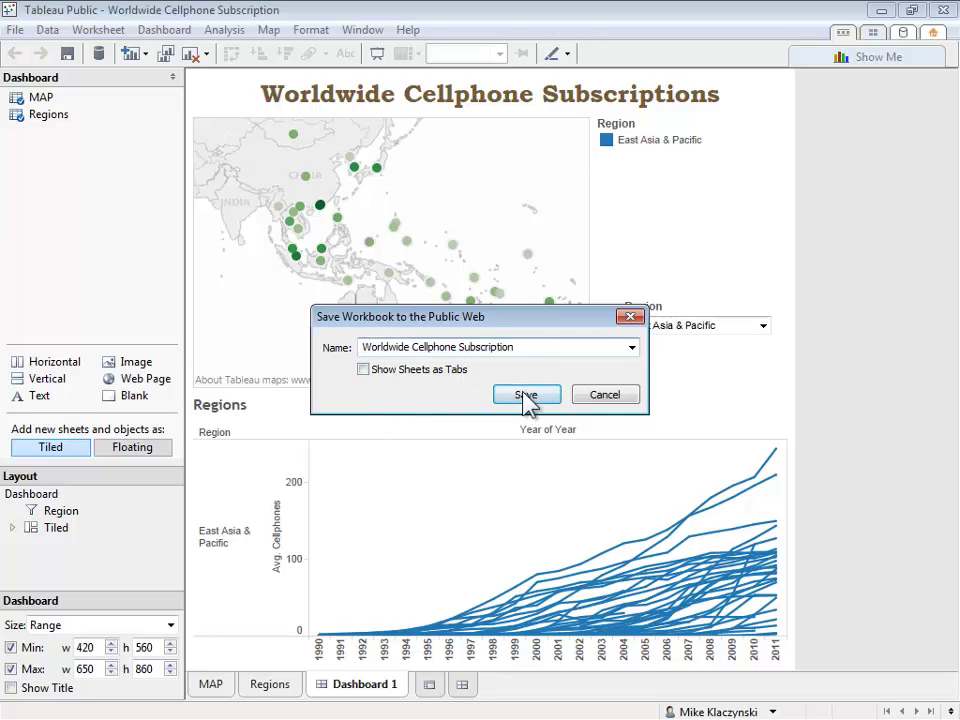
text(s)
click(527, 396)
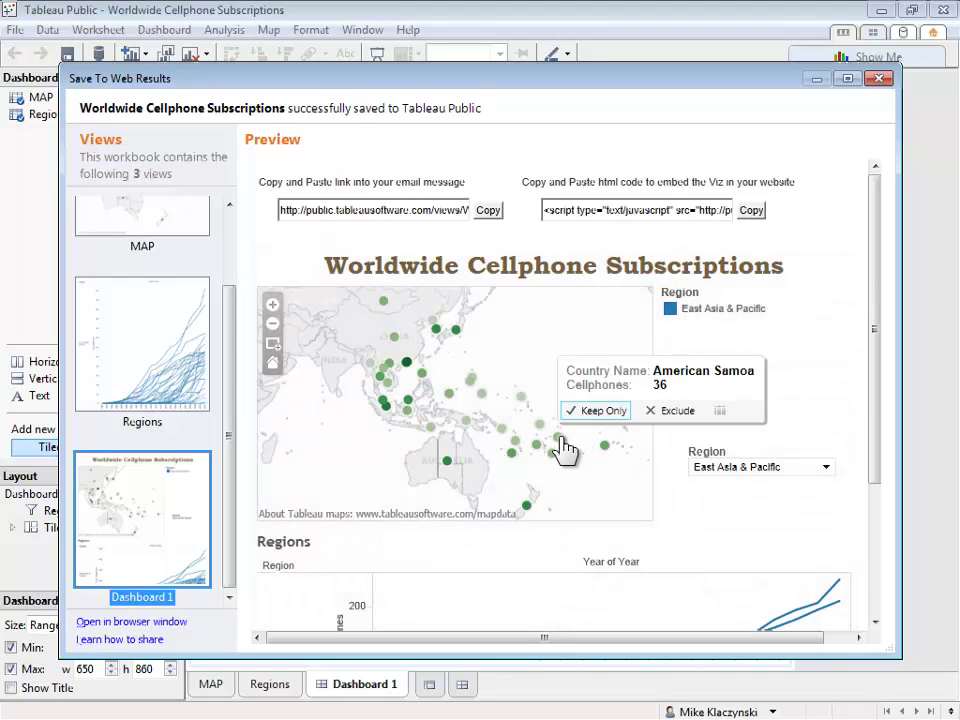
Check Europe & Central Asia in the preview's Region filter, then show the share link and embed code.
drag(876, 370, 883, 463)
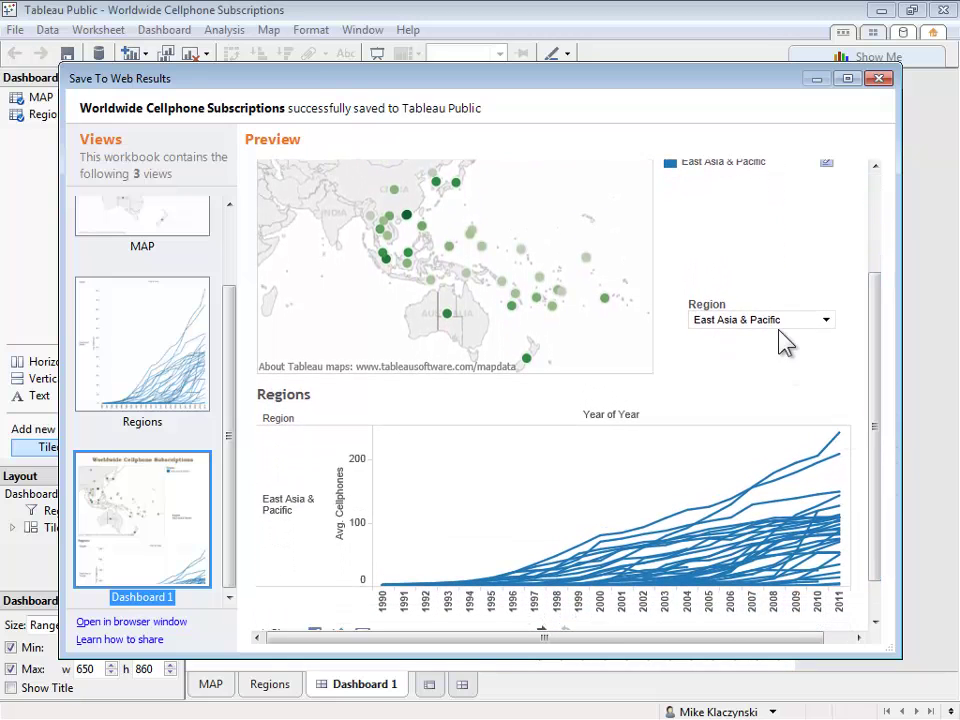
click(785, 320)
click(698, 368)
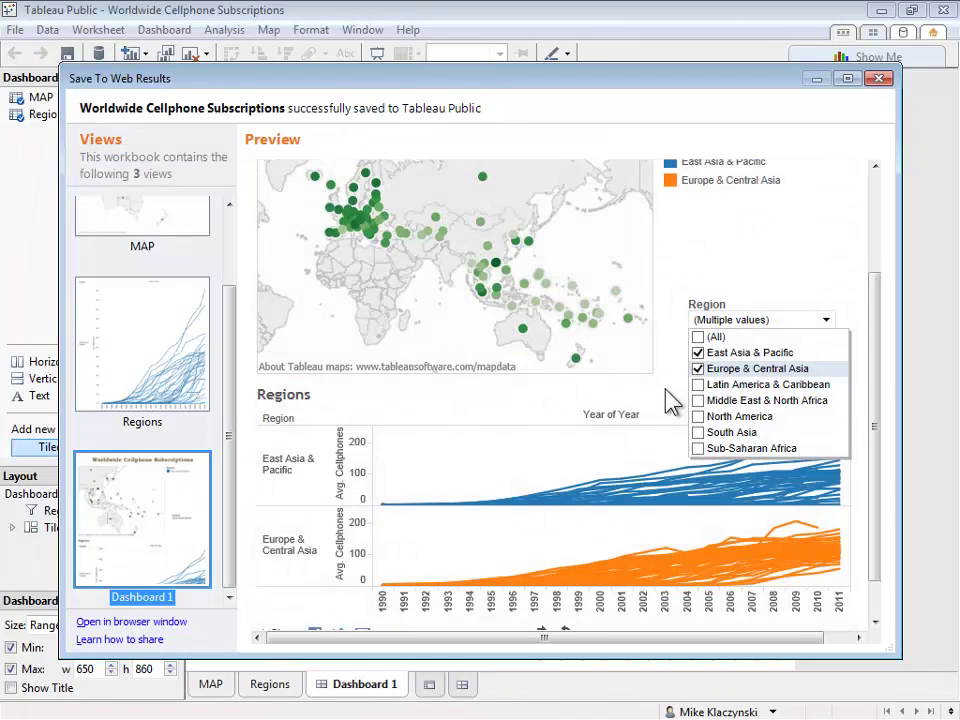
click(884, 360)
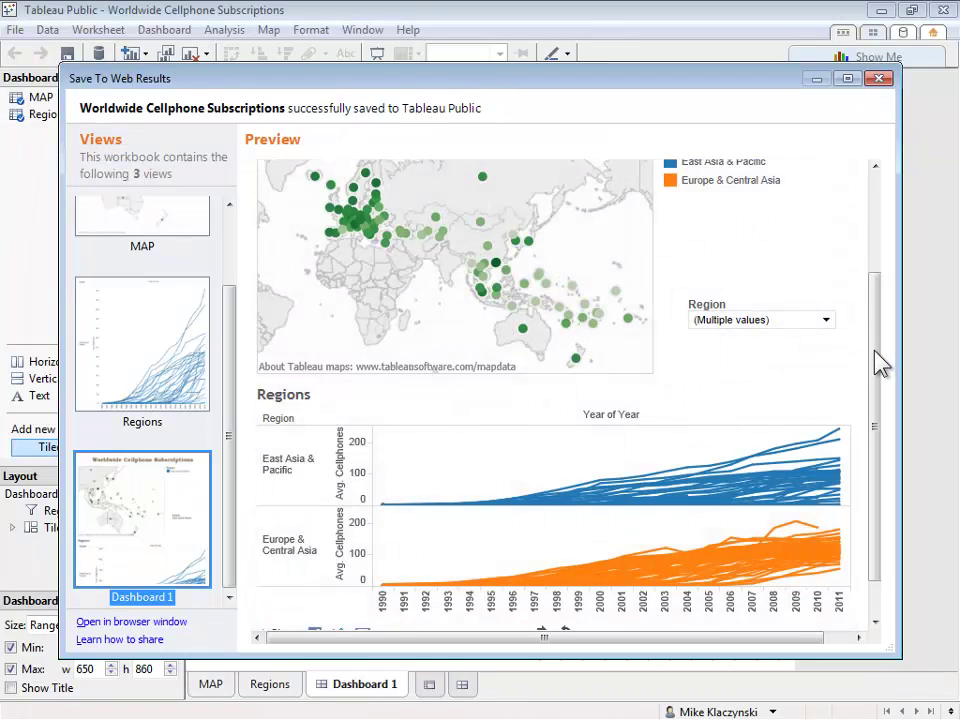
scroll(876, 362, down, 2)
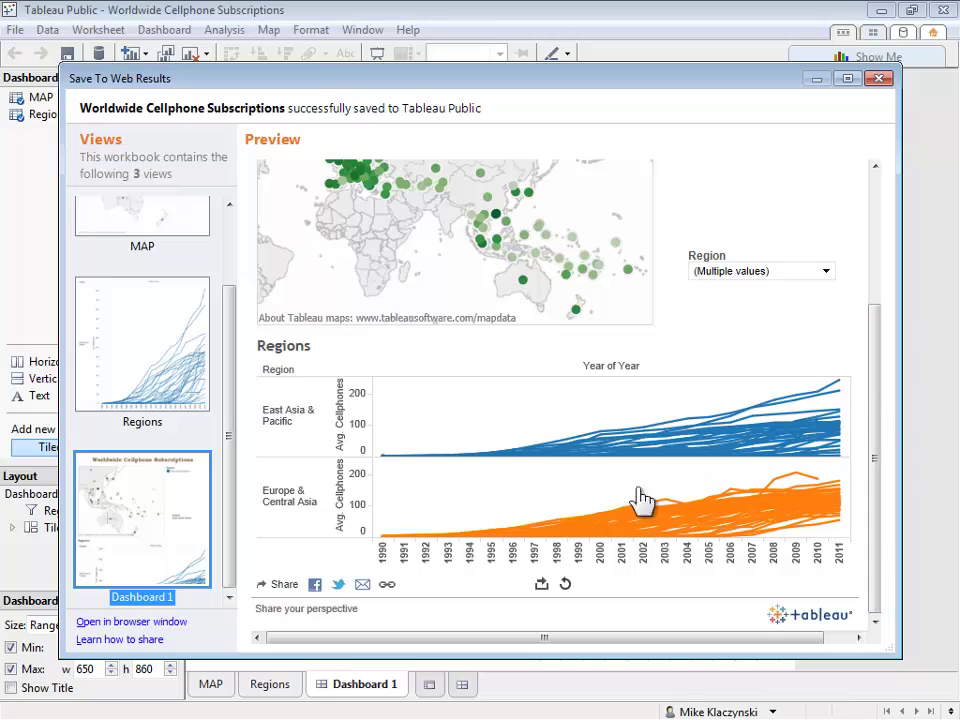
mouse_move(365, 553)
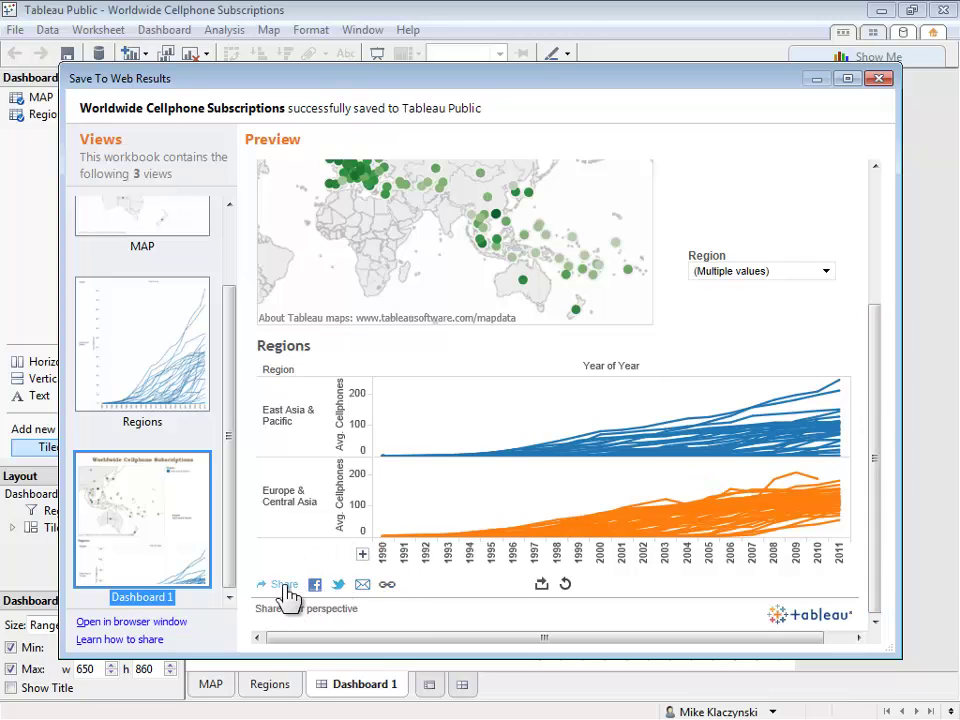
click(286, 586)
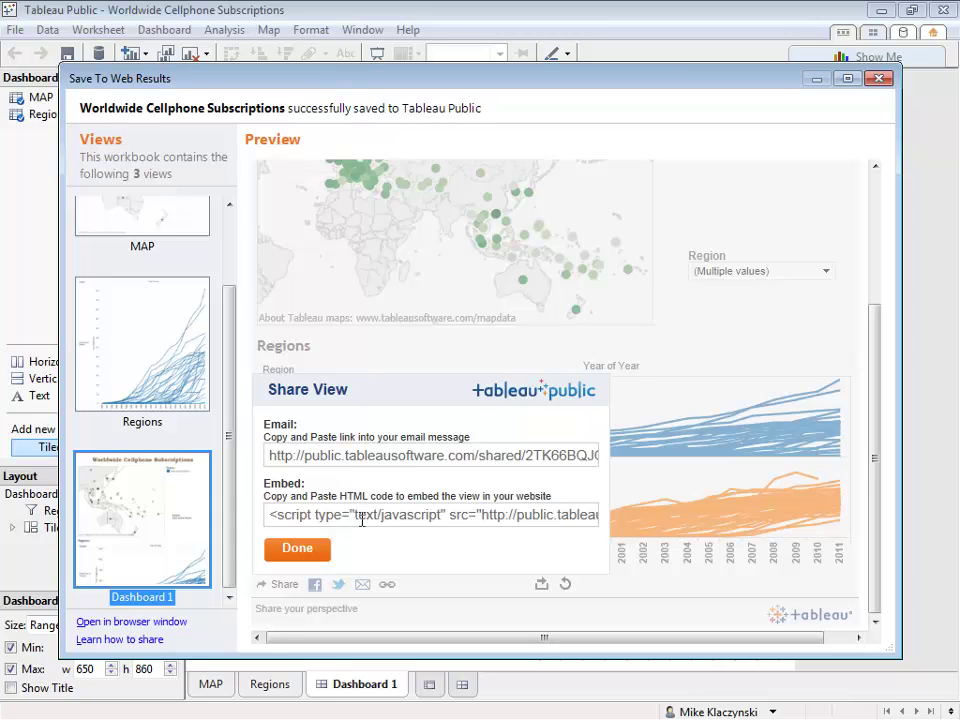
Close the share popup and uncheck East Asia & Pacific in the live dashboard's Region filter.
click(296, 547)
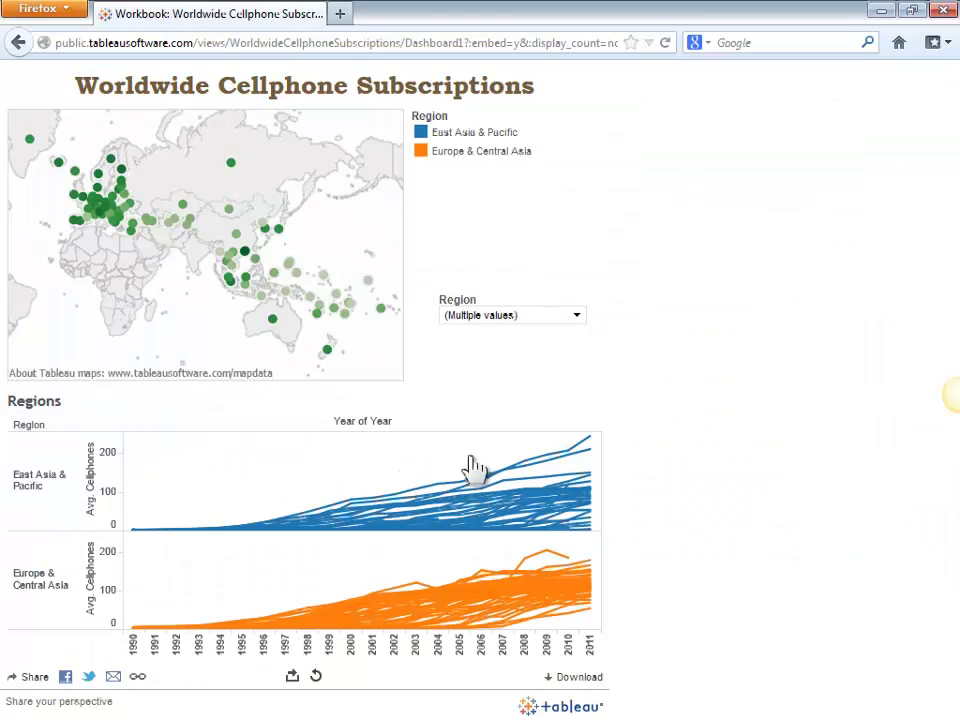
click(576, 317)
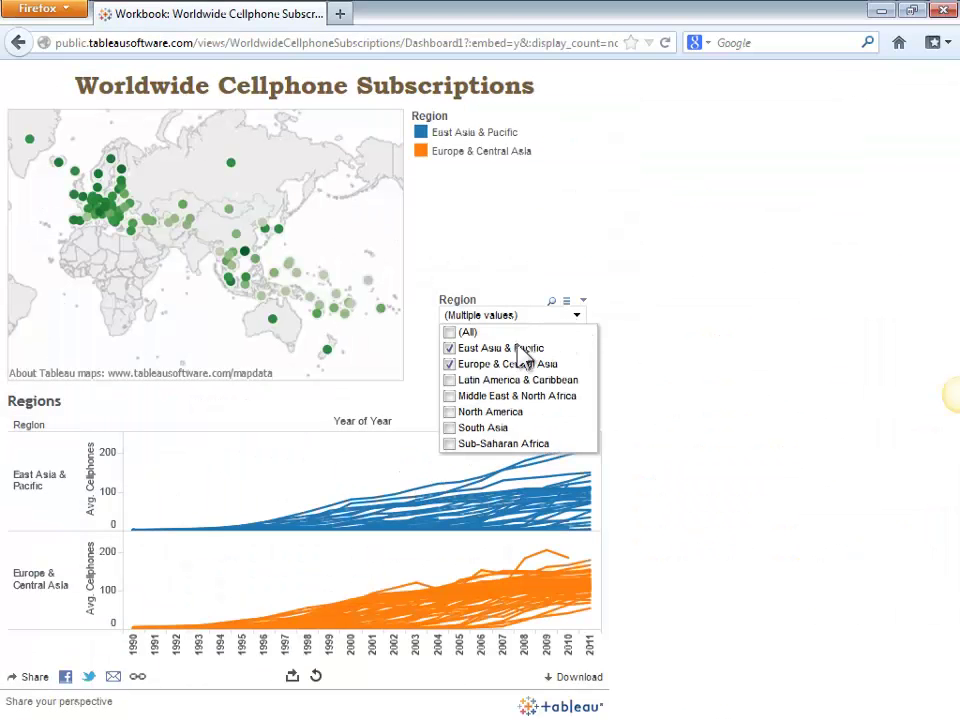
click(452, 349)
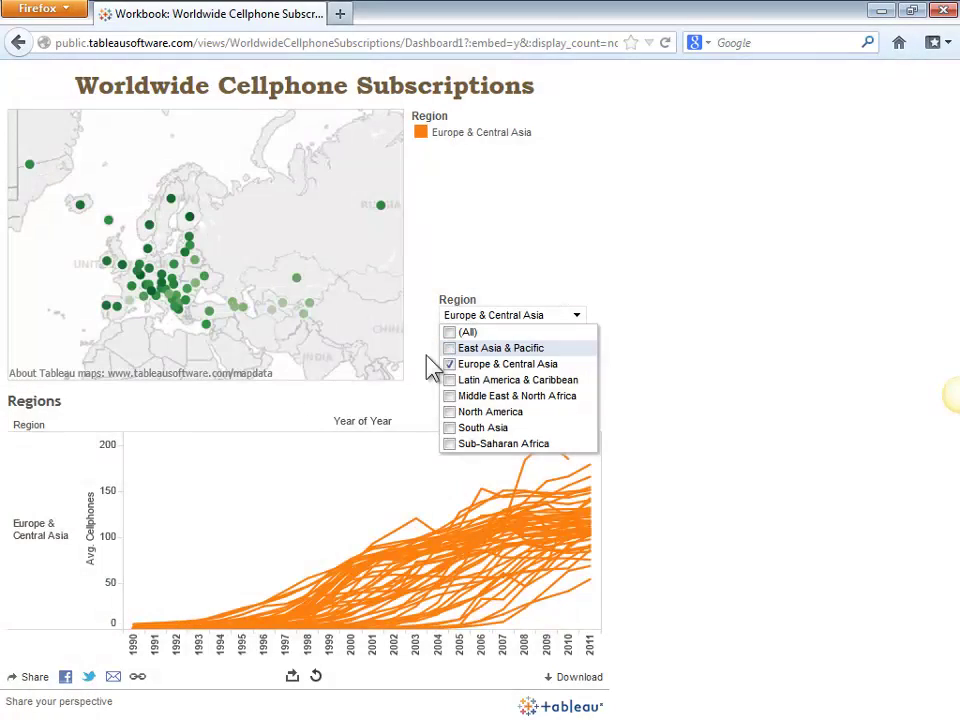
click(432, 368)
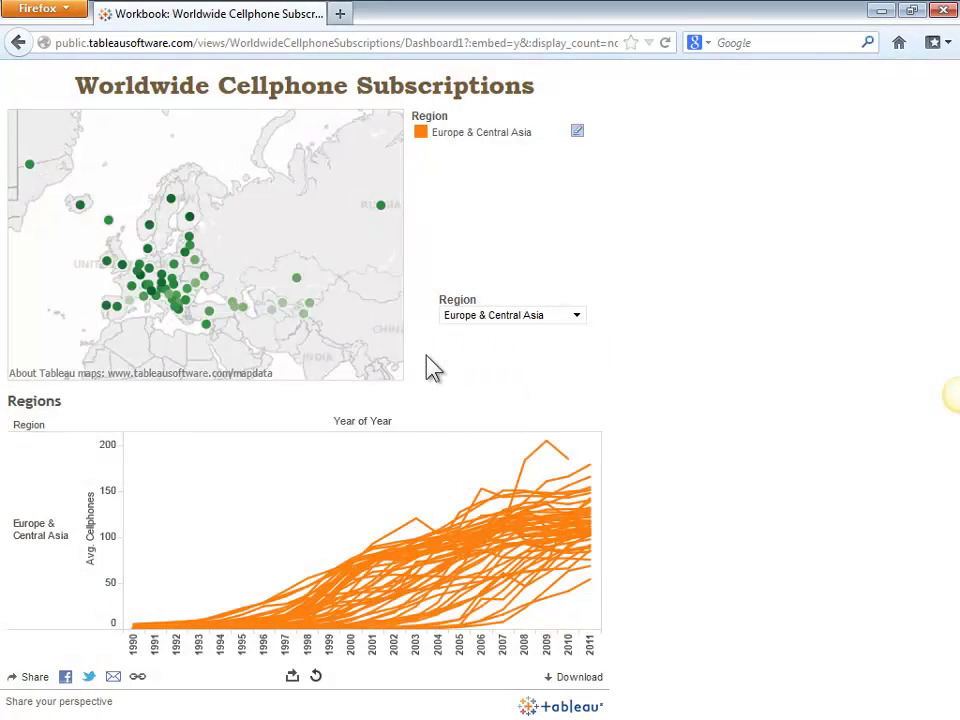